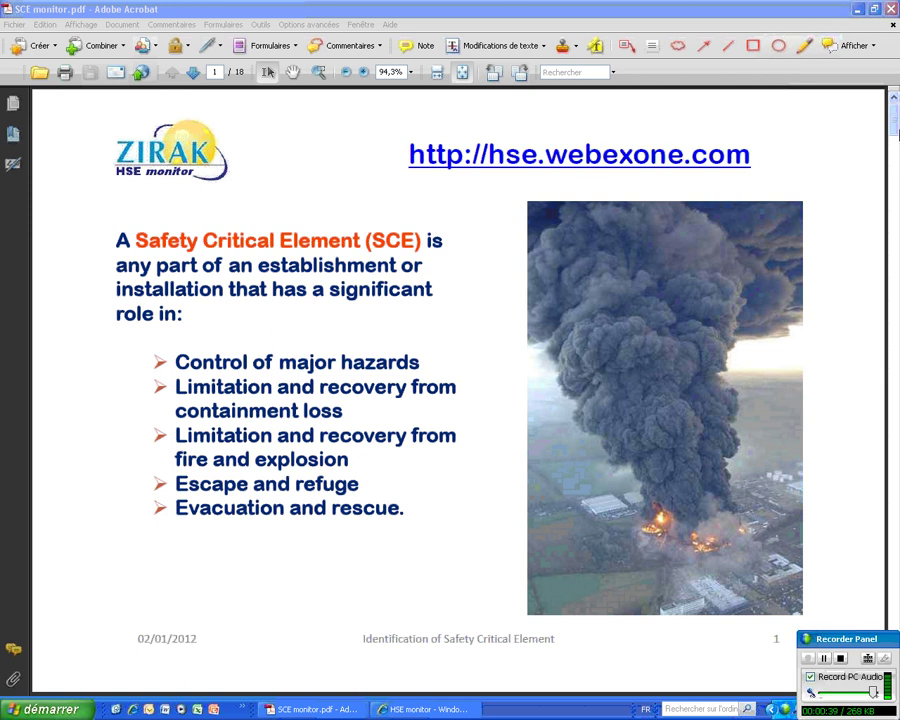
- Move SCE monitor.pdf to page 2, the Generic Safety Critical Elements slide
drag(877, 645, 895, 20)
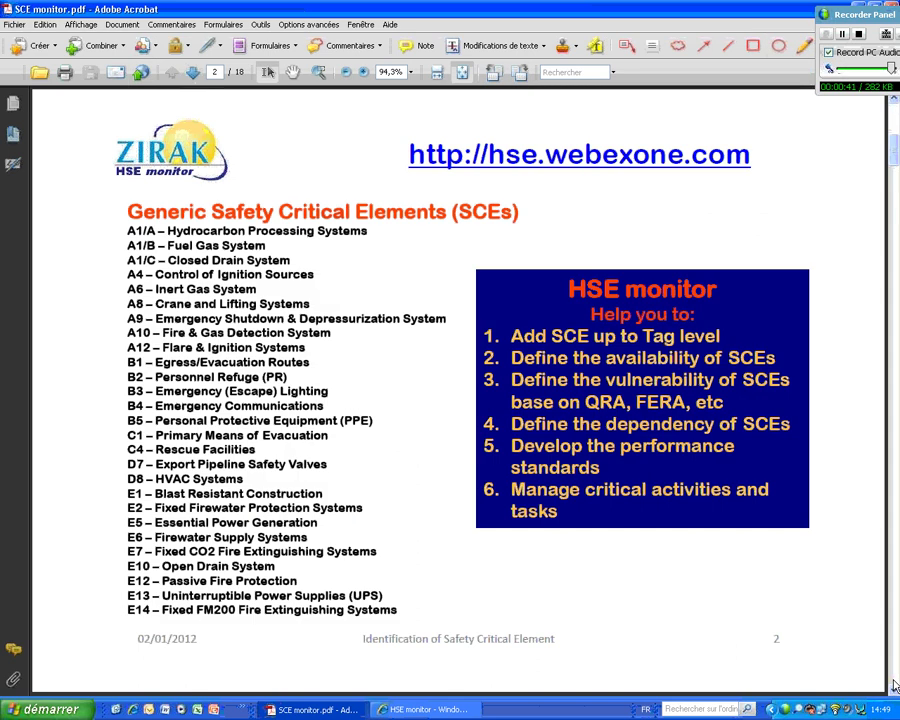
click(893, 684)
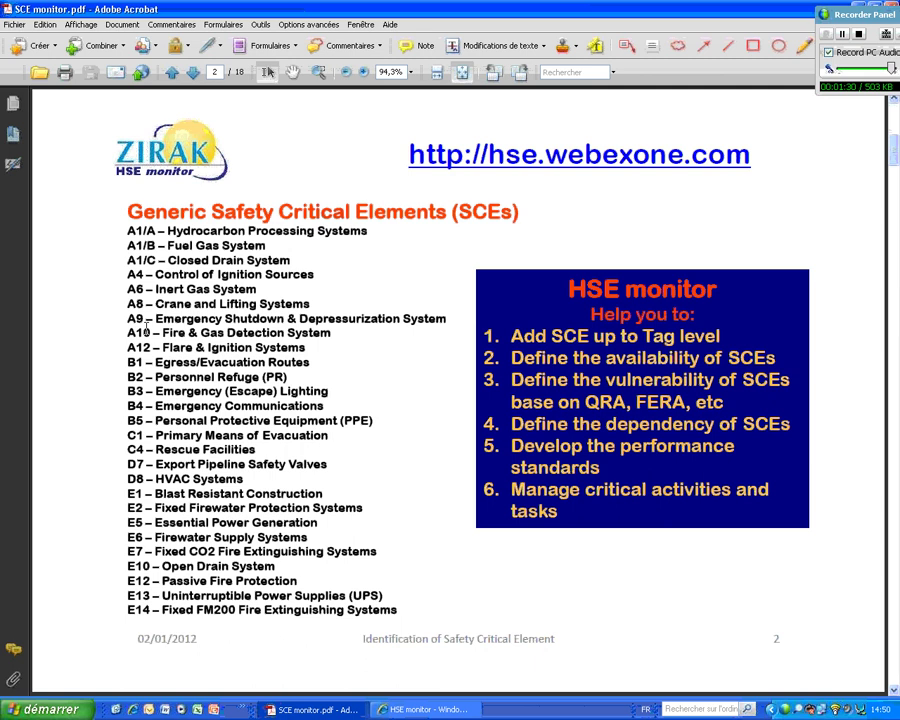
- Bring Acrobat back to the front and go to page 3, the verification flowchart slide
click(588, 20)
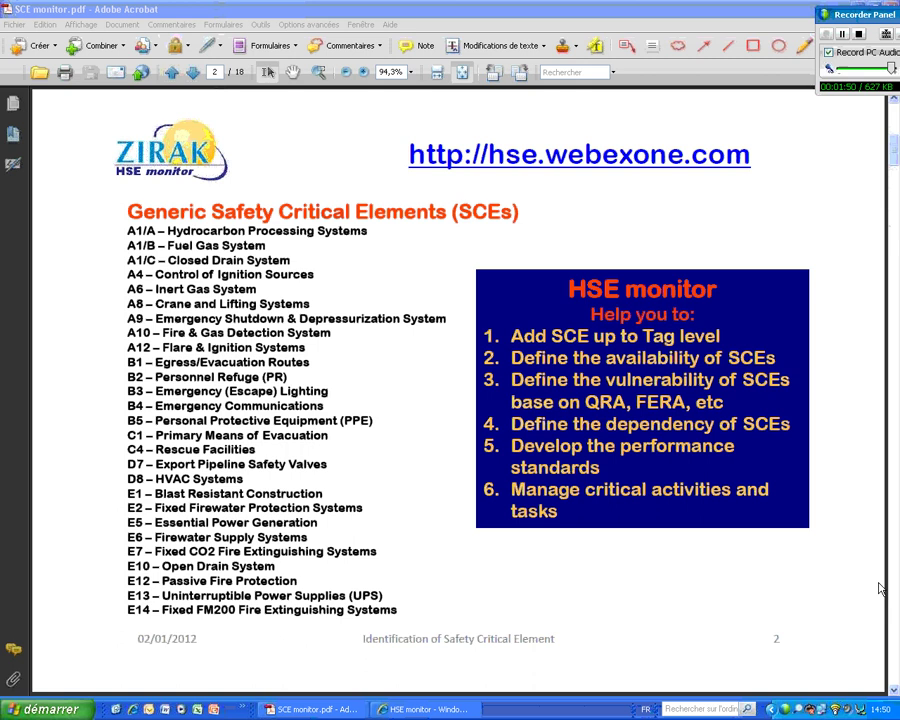
click(895, 612)
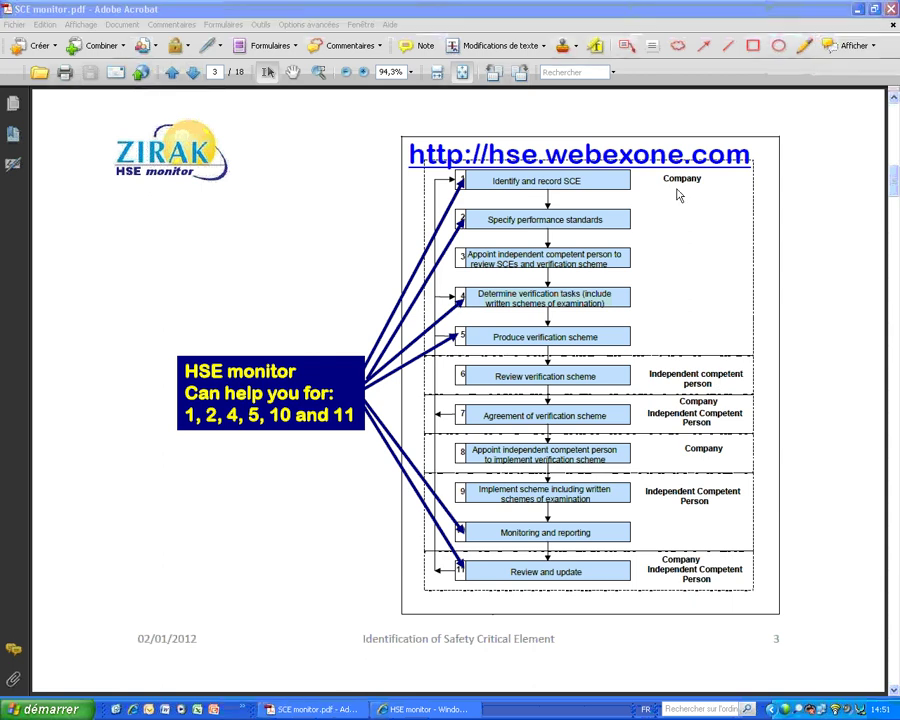
- Point the red ZIRAK Training arrow at flowchart step 1, then move it to steps 2 and 3
click(441, 180)
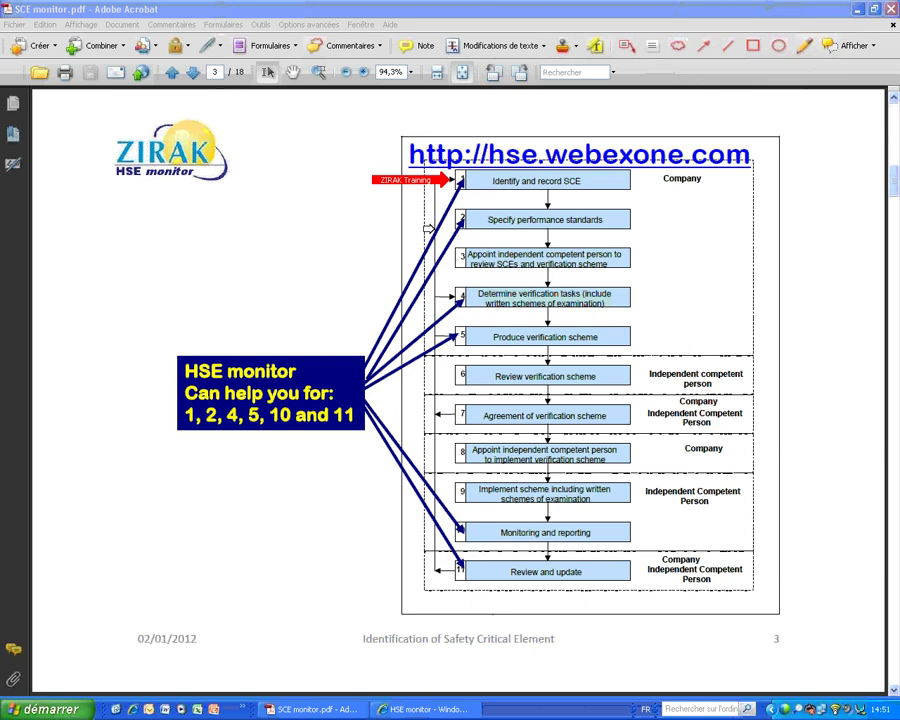
click(438, 226)
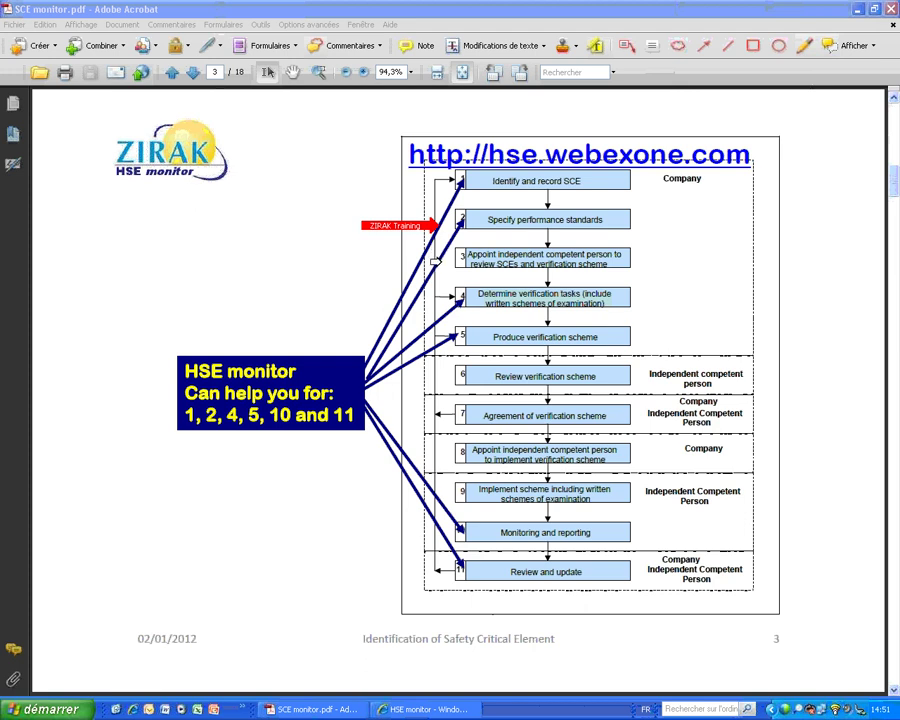
drag(430, 226, 426, 262)
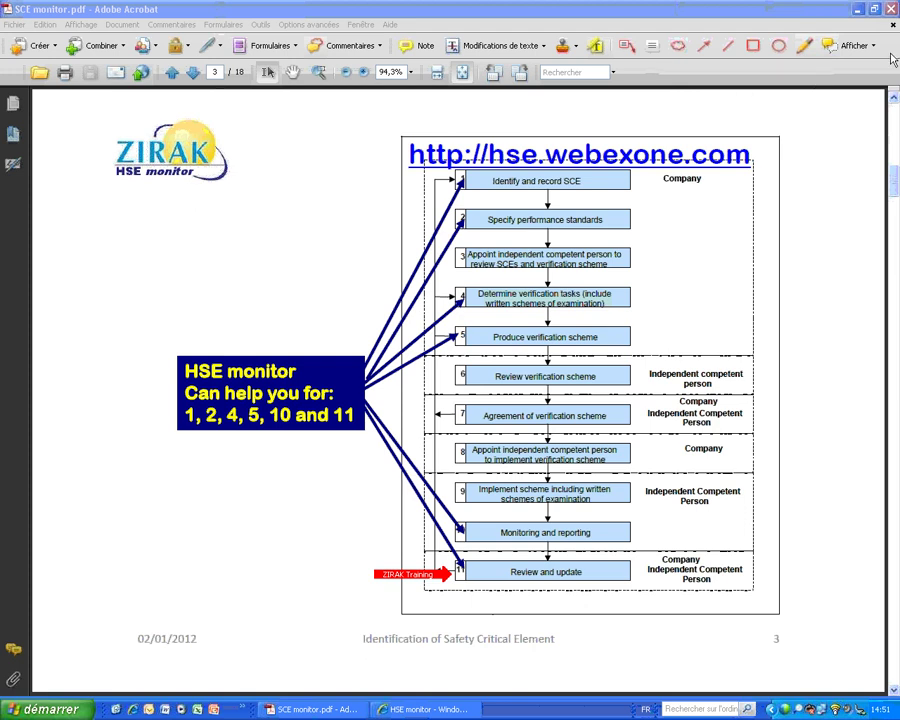
- Clear the arrow and go to page 4, the 'What is SCE monitor?' slide
mouse_move(834, 42)
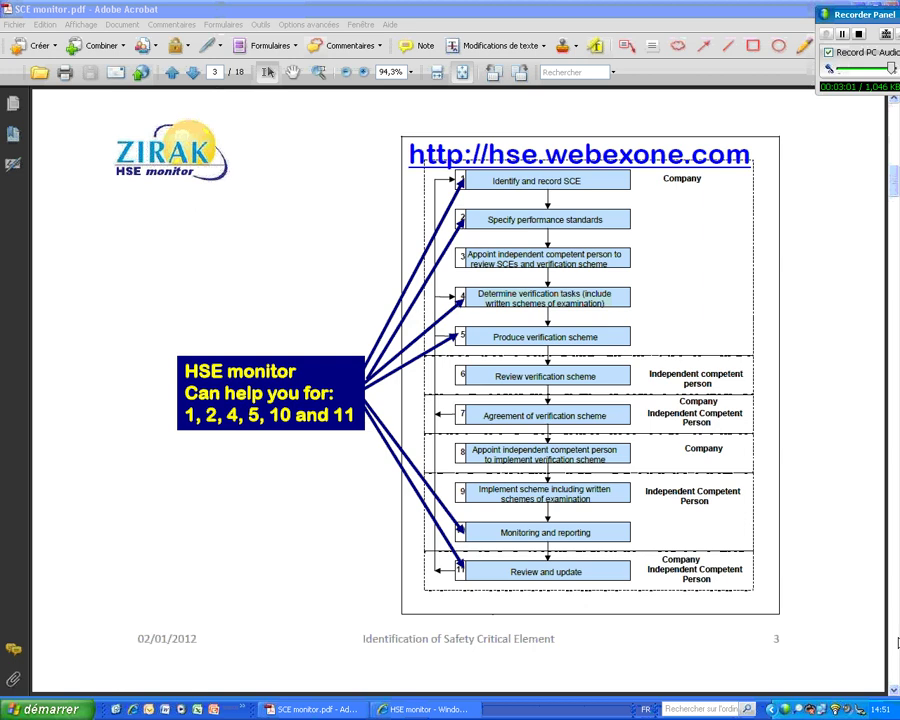
key(Page_Down)
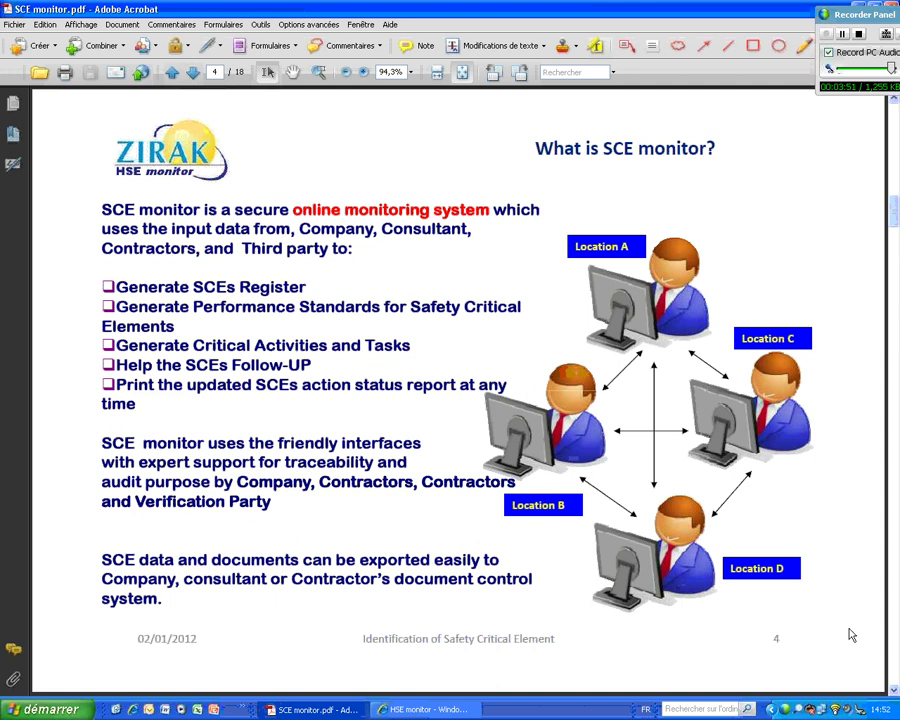
- Show the page 5 hse.webexone.com login slide, then switch to the HSE monitor browser window
key(Page_Down)
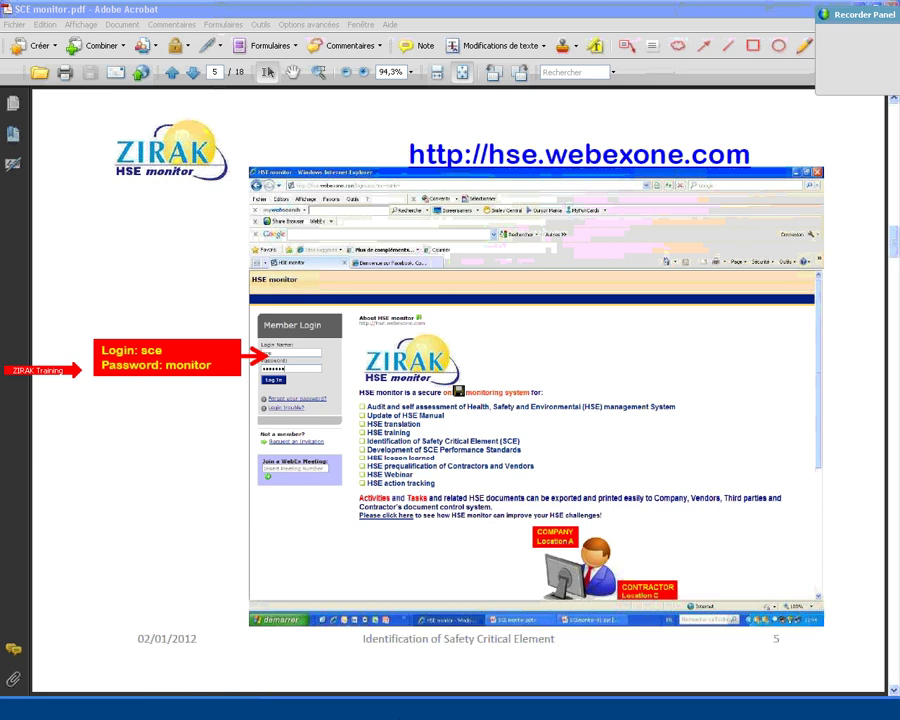
click(400, 711)
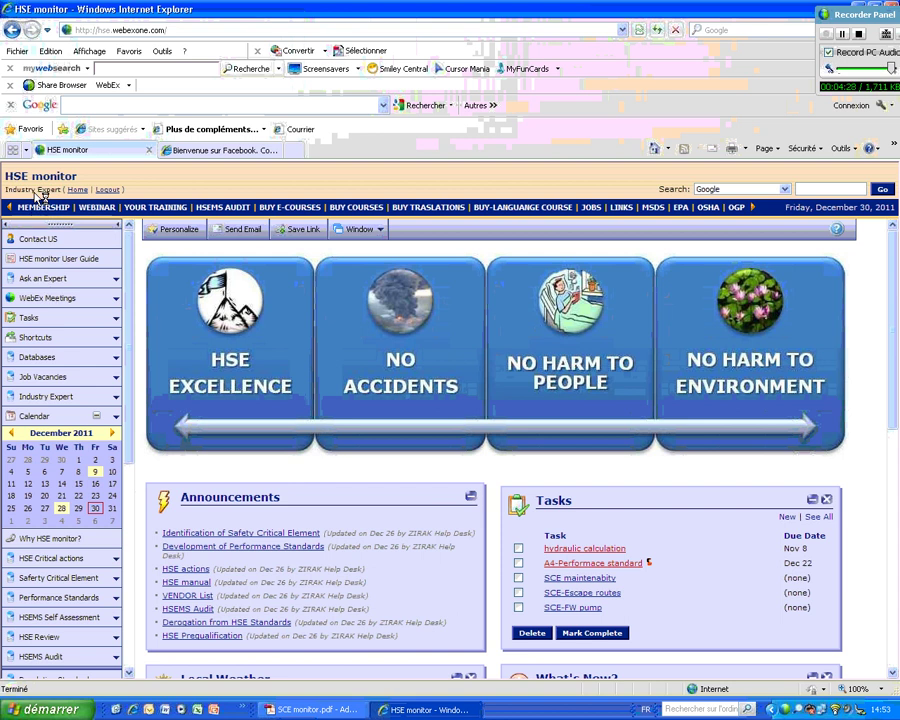
mouse_move(41, 198)
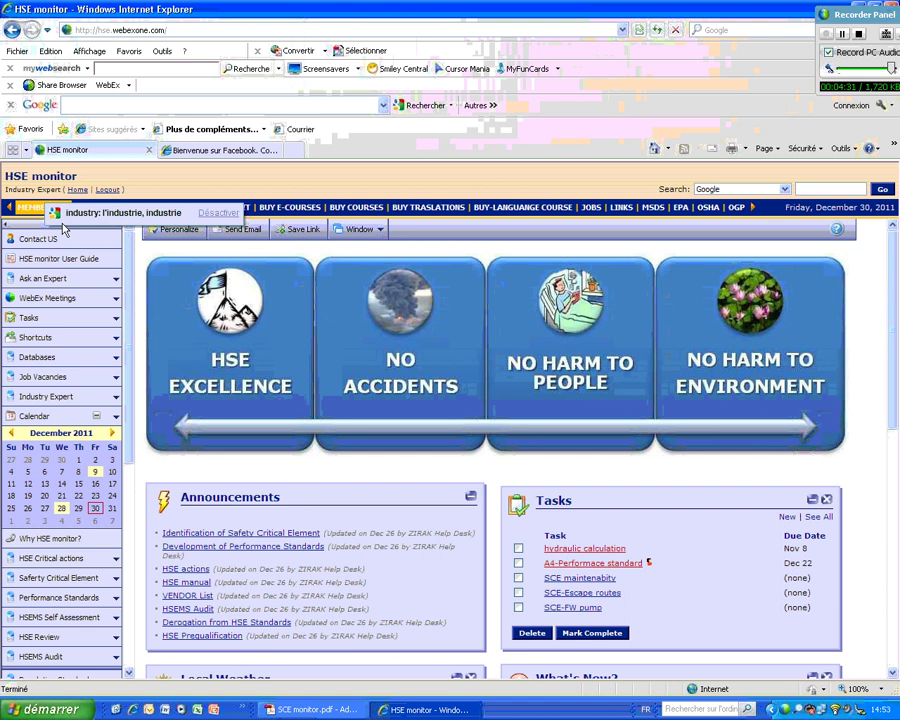
click(183, 236)
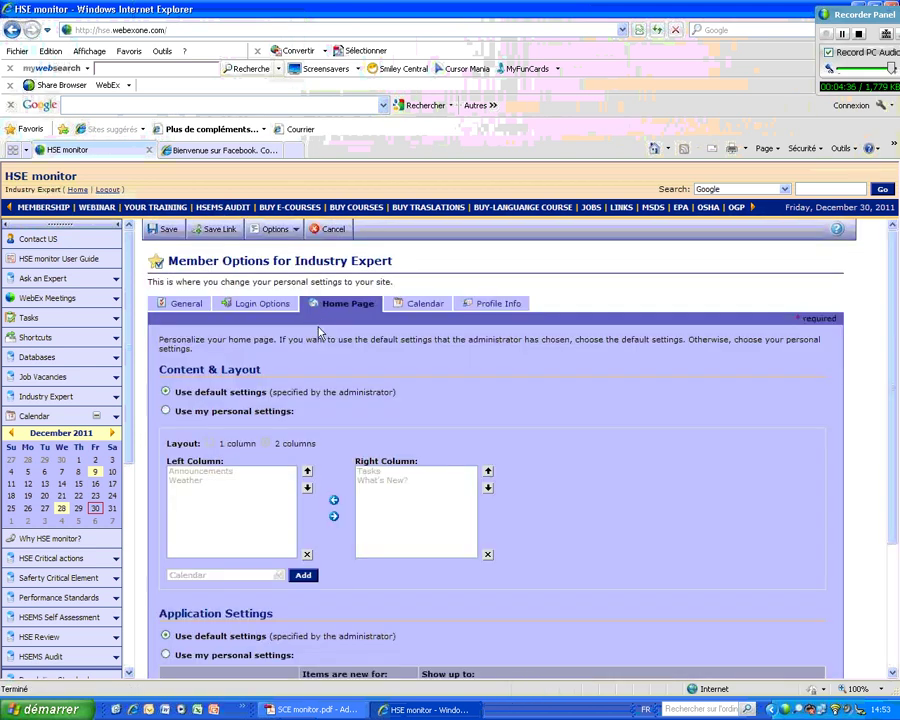
click(262, 306)
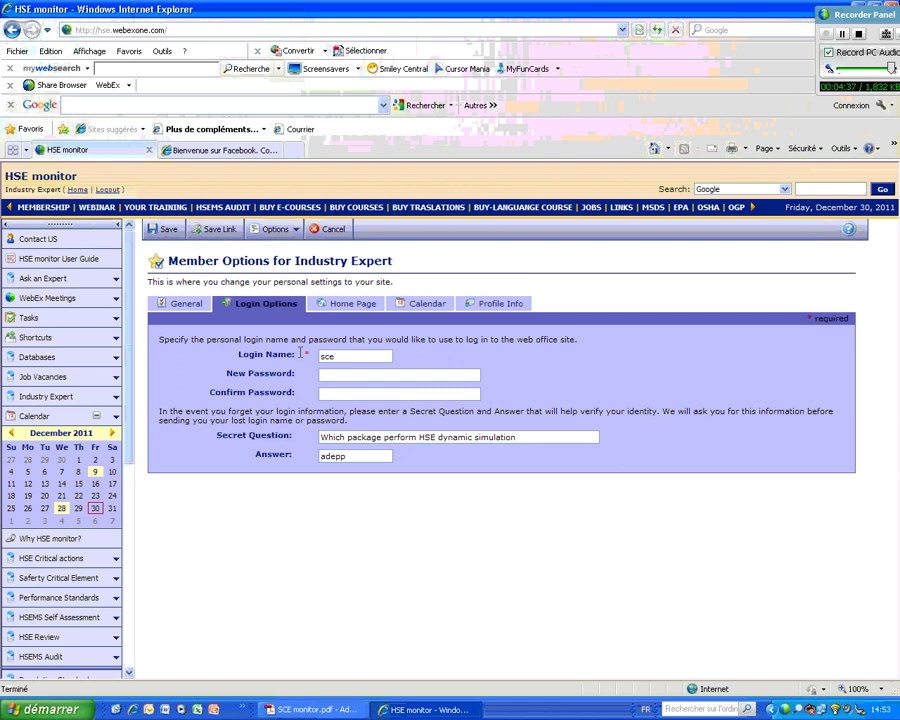
click(334, 234)
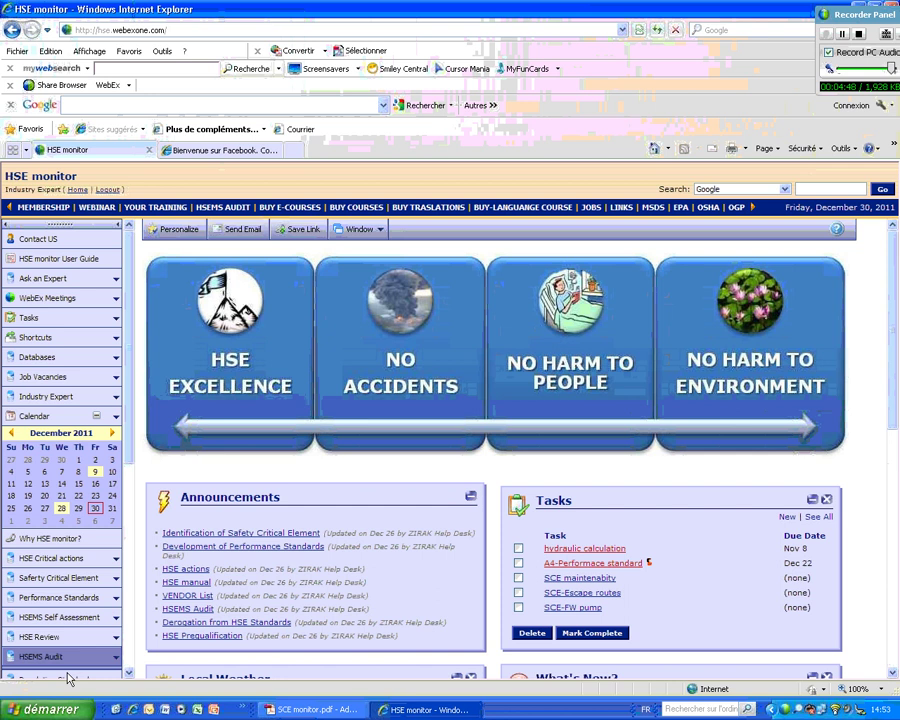
- Open the Safety Critical Element list, show all 110 items and browse through them
click(53, 581)
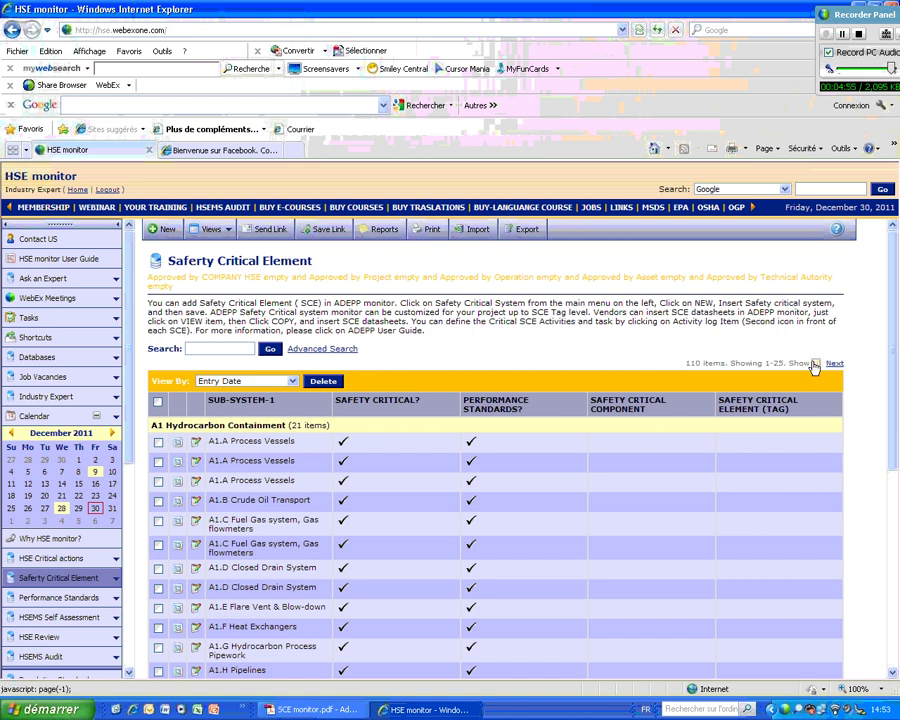
click(815, 366)
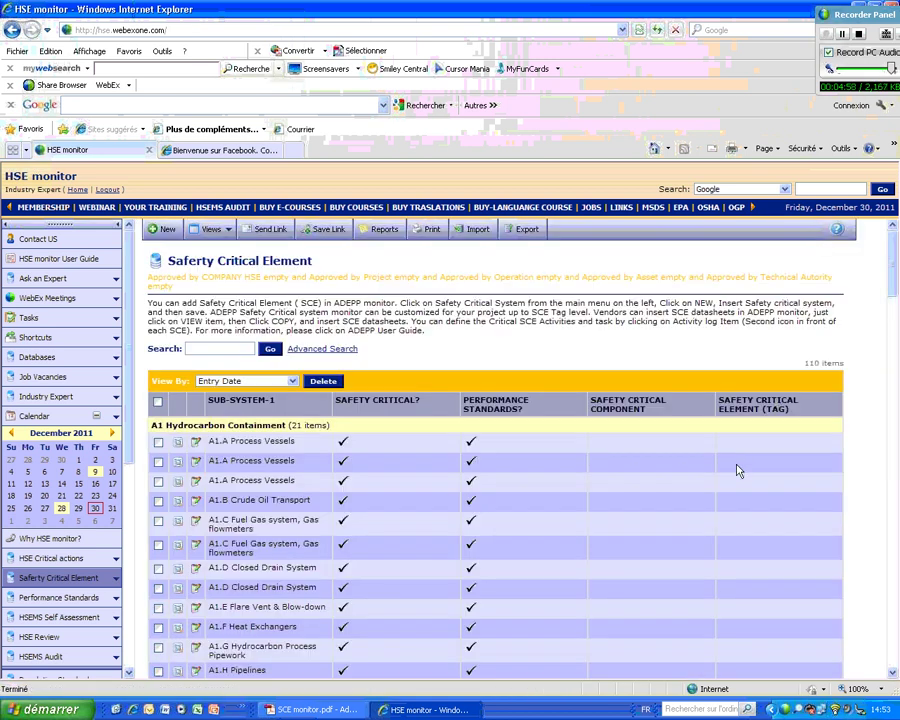
scroll(737, 470, down, 6)
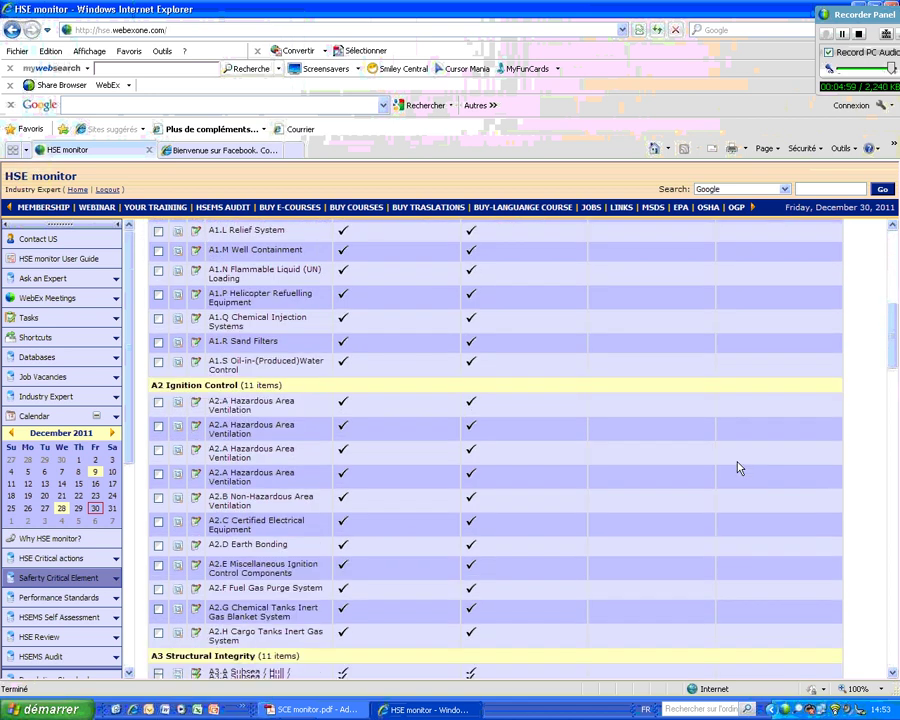
scroll(737, 468, down, 1)
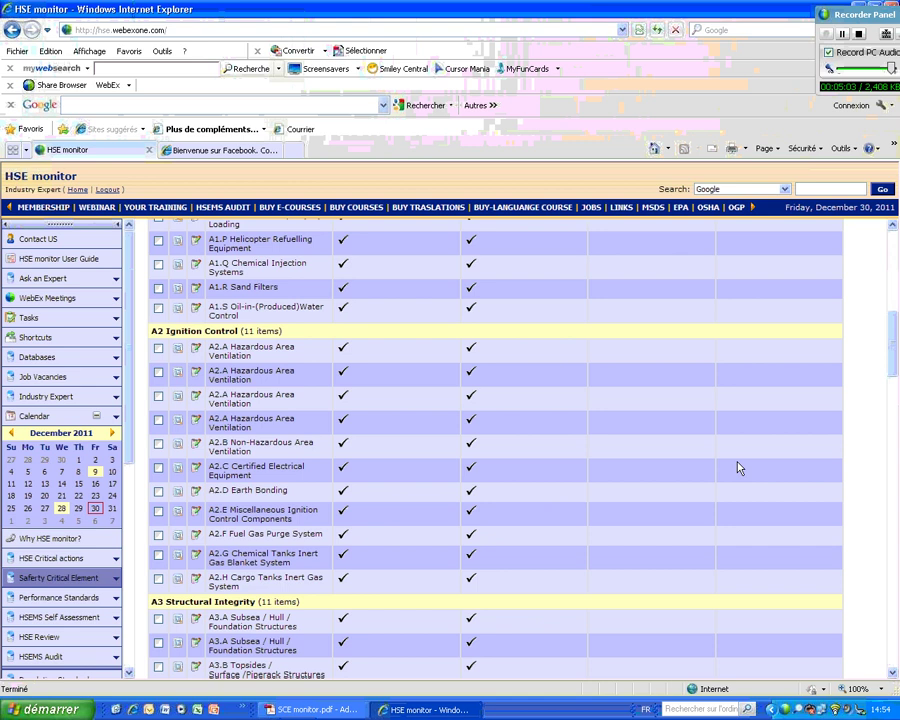
scroll(737, 467, down, 5)
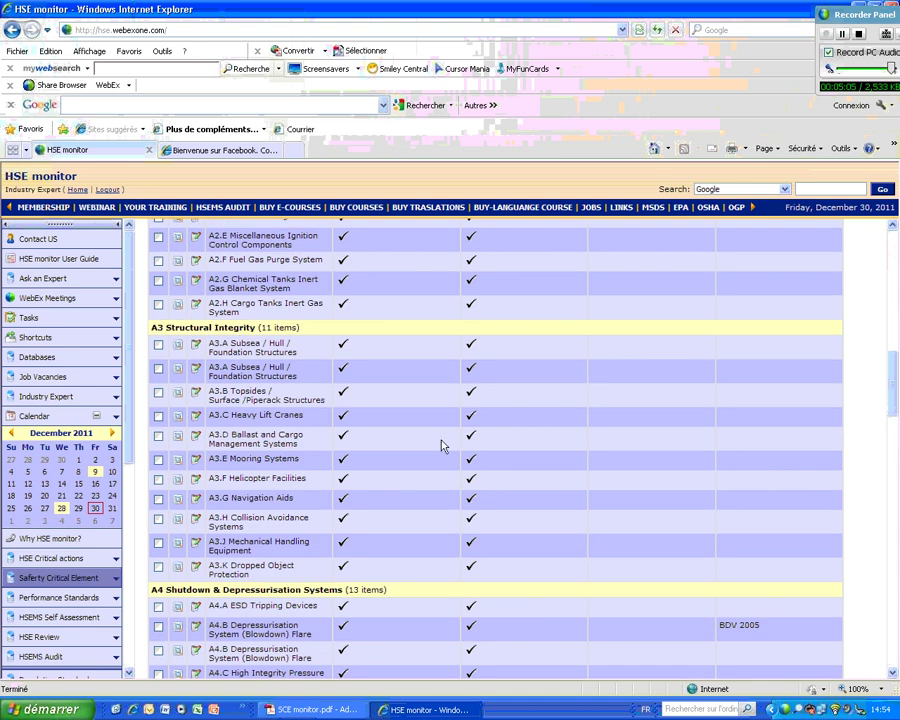
scroll(468, 448, down, 7)
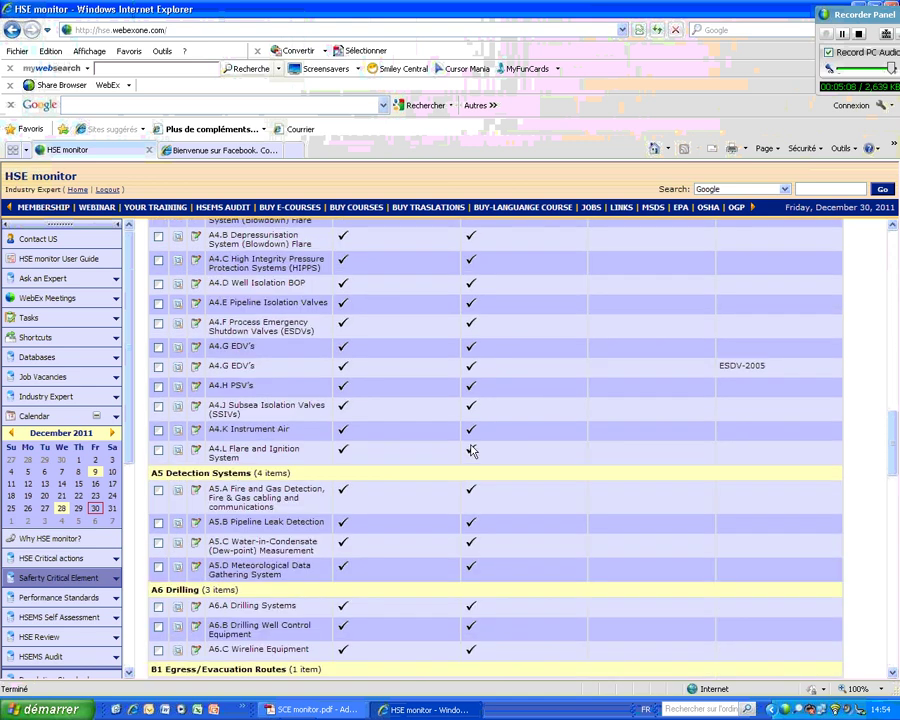
scroll(471, 450, down, 5)
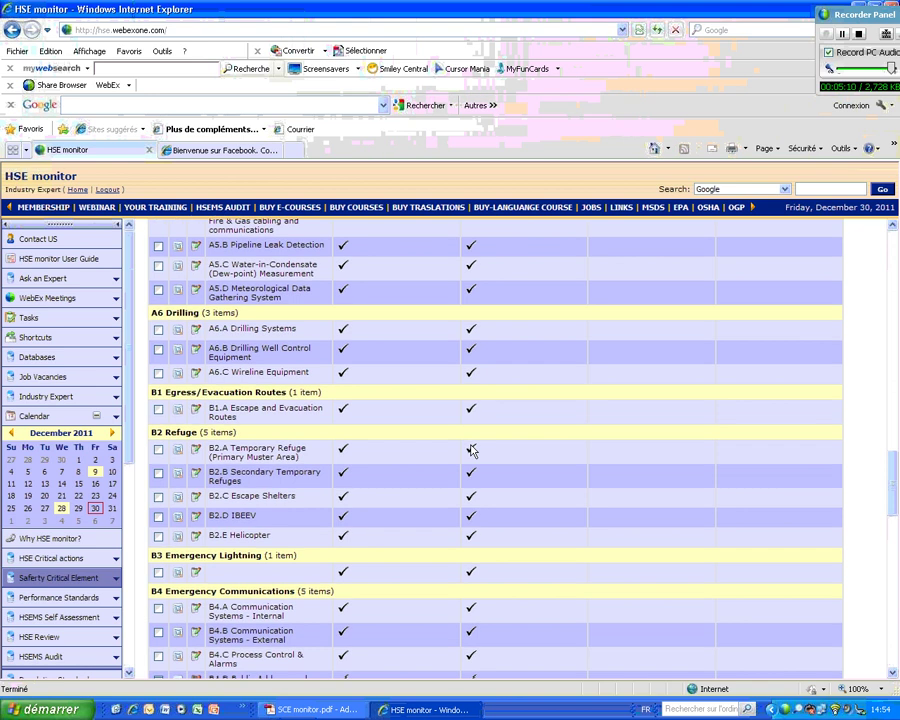
scroll(471, 450, down, 5)
scroll(471, 450, up, 13)
scroll(471, 450, up, 12)
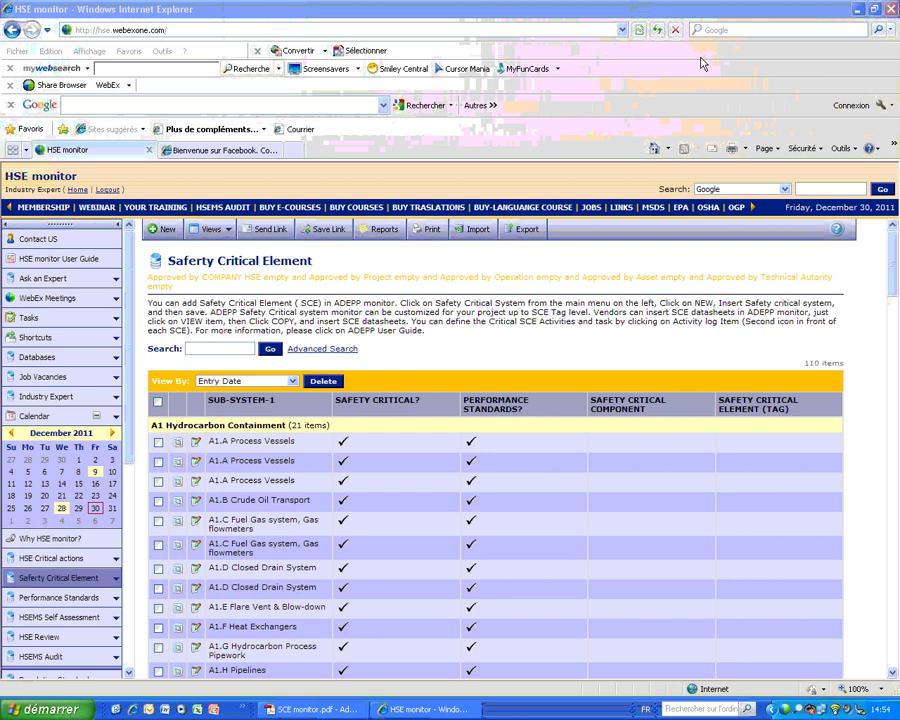
click(165, 443)
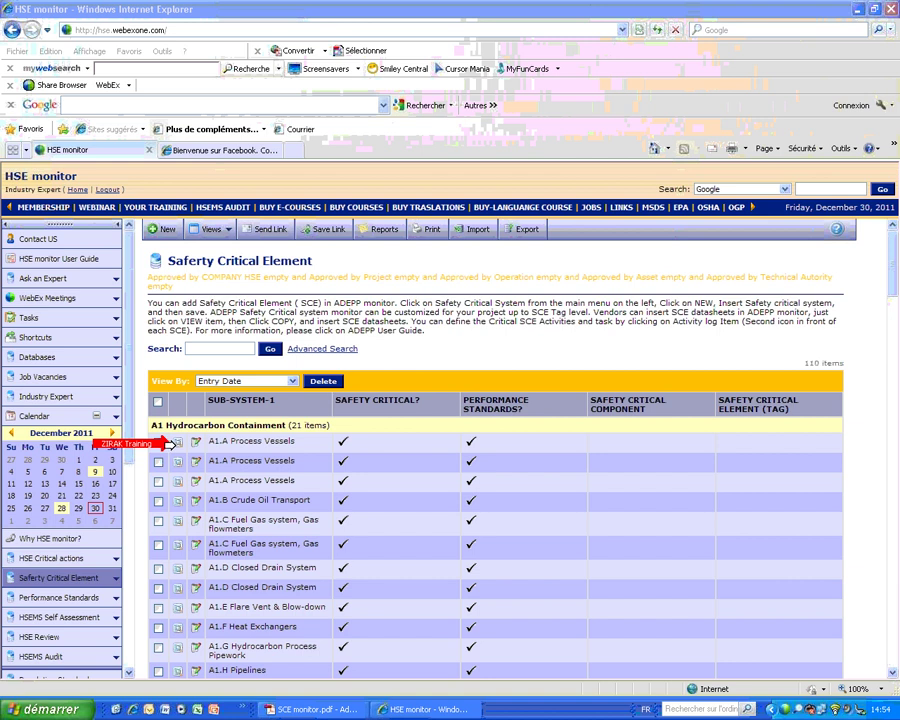
drag(168, 443, 191, 442)
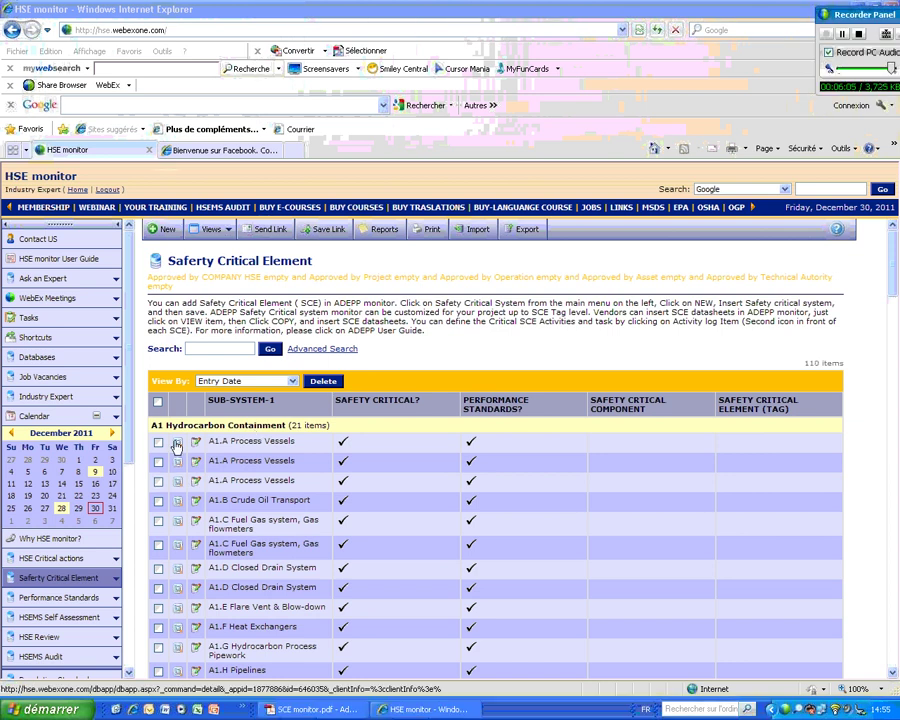
- View the first A1.A Process Vessels record, entered by 3-CONTRACTOR
click(177, 444)
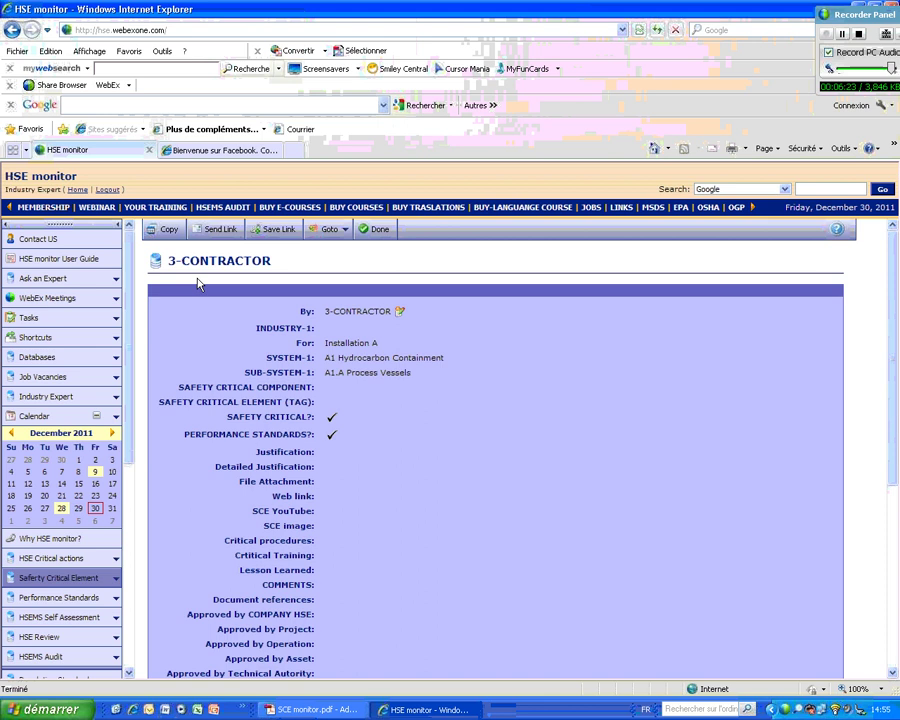
click(169, 235)
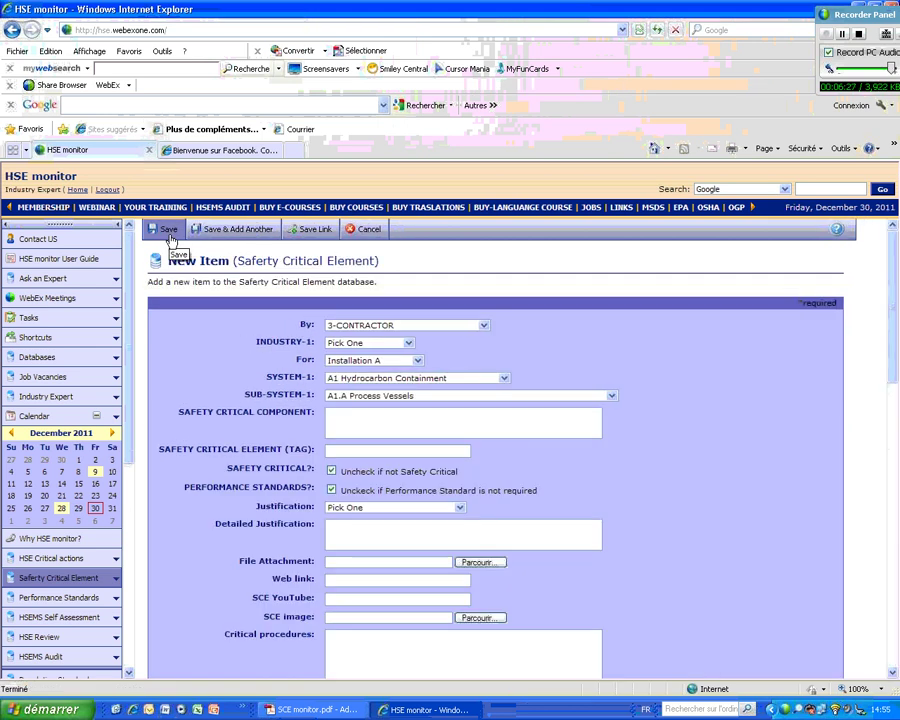
click(484, 326)
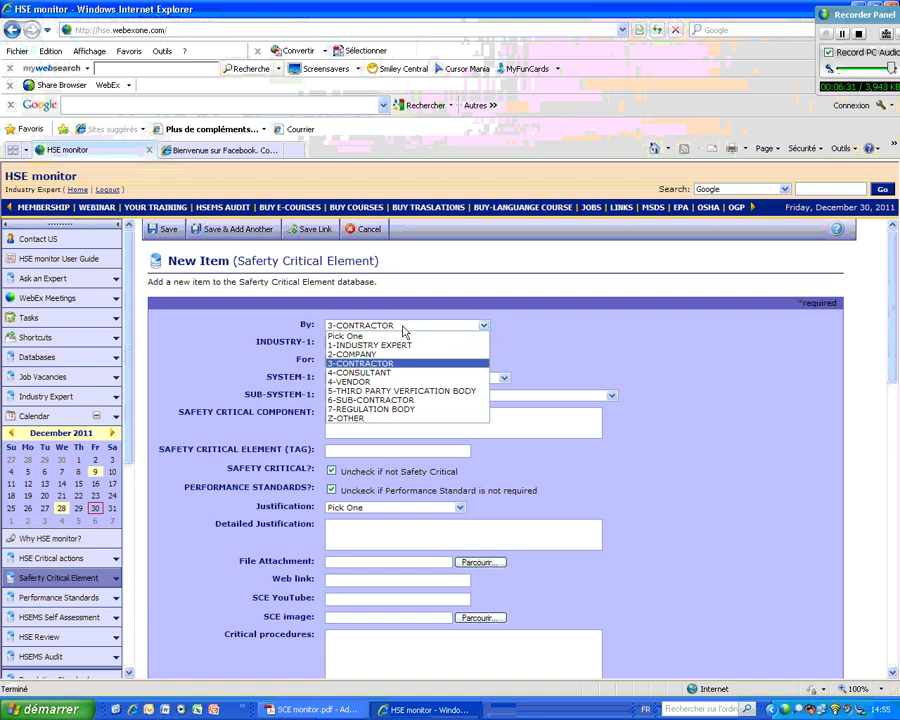
click(366, 354)
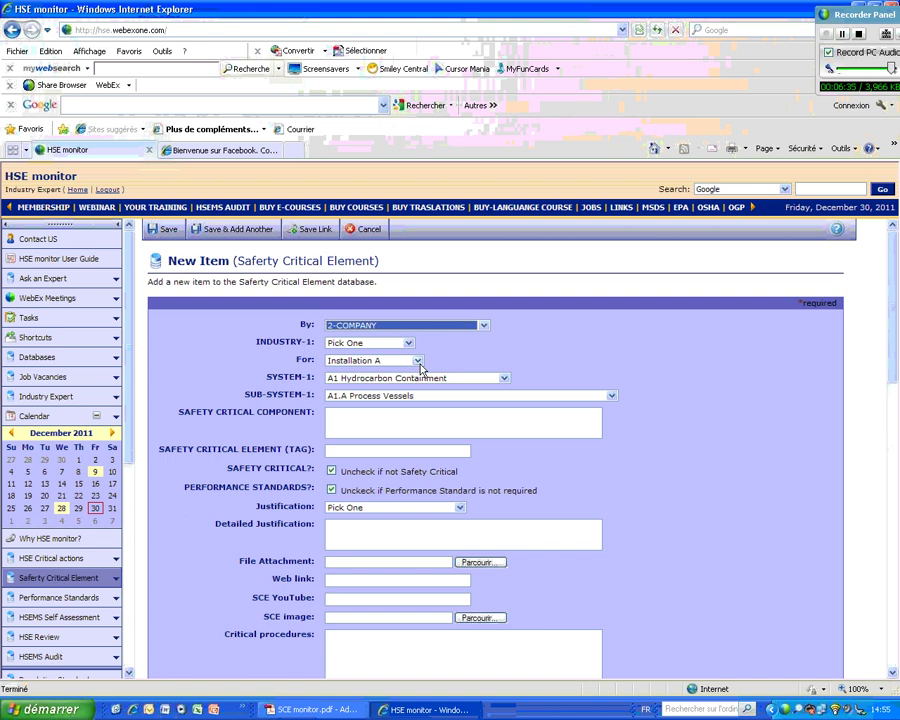
click(347, 423)
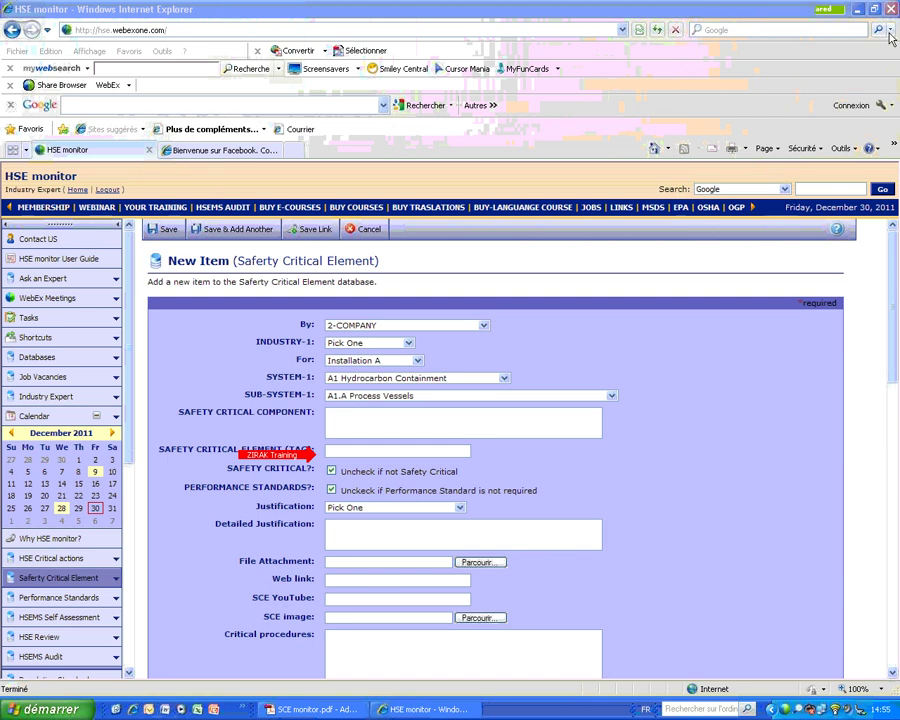
click(460, 508)
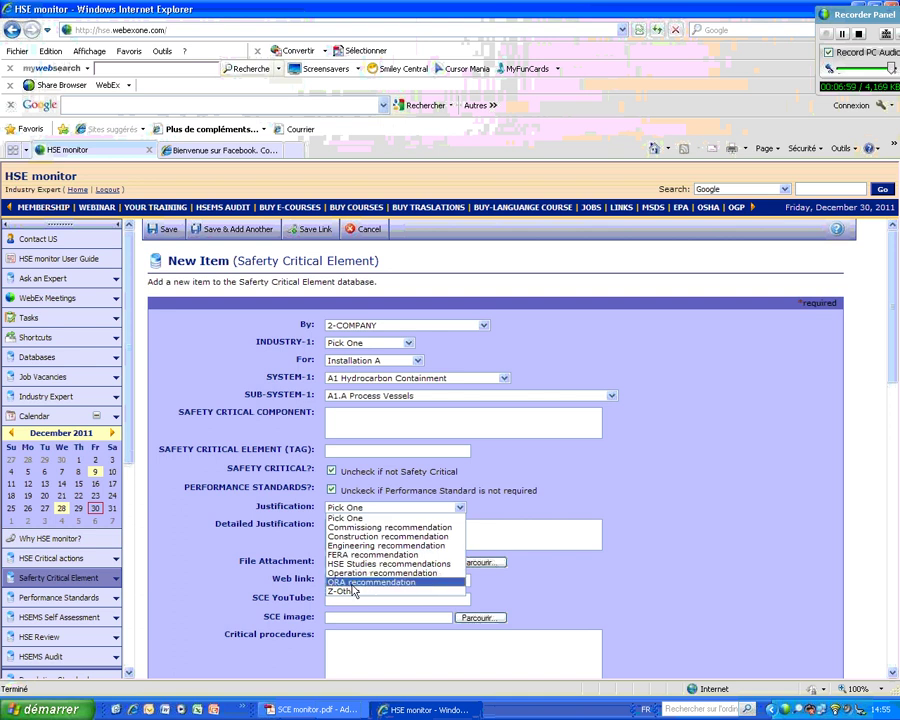
click(576, 511)
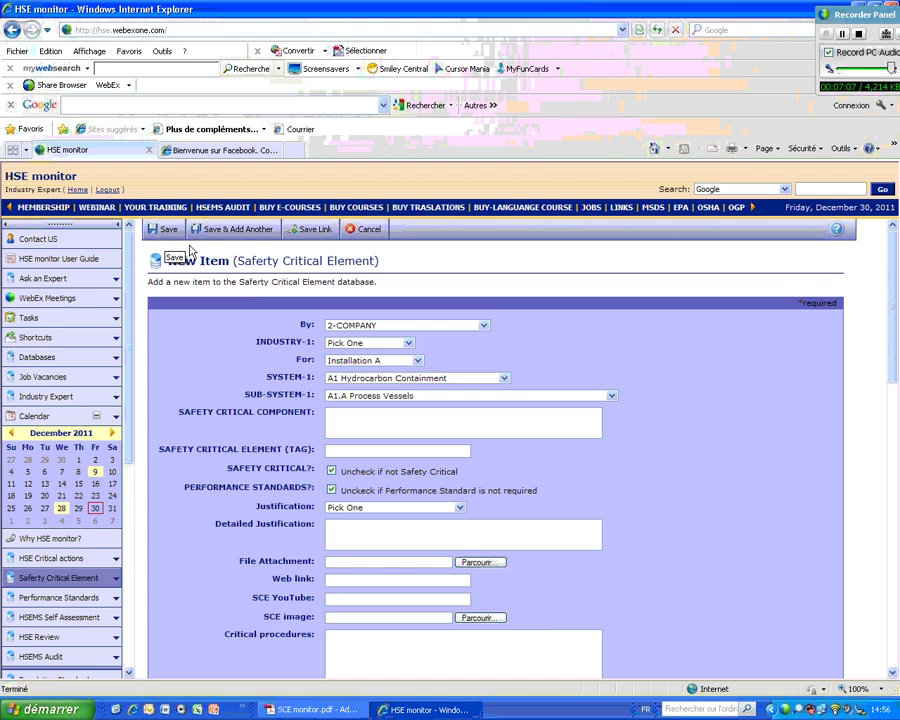
click(484, 325)
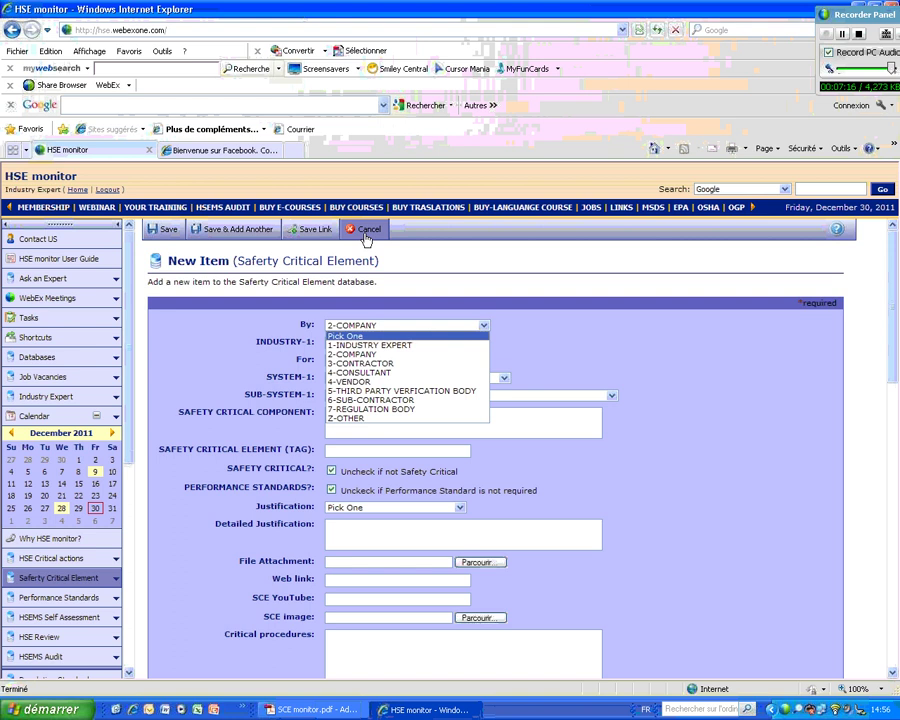
click(352, 229)
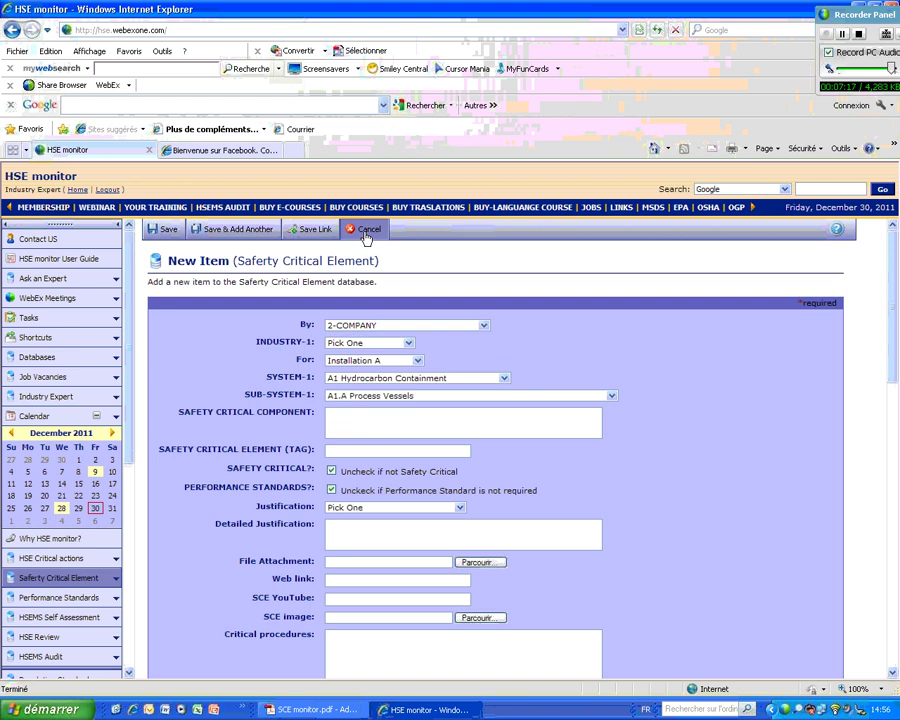
- Cancel the new item, set View By to Installation C, and view the A4.B Depressurisation record
click(365, 231)
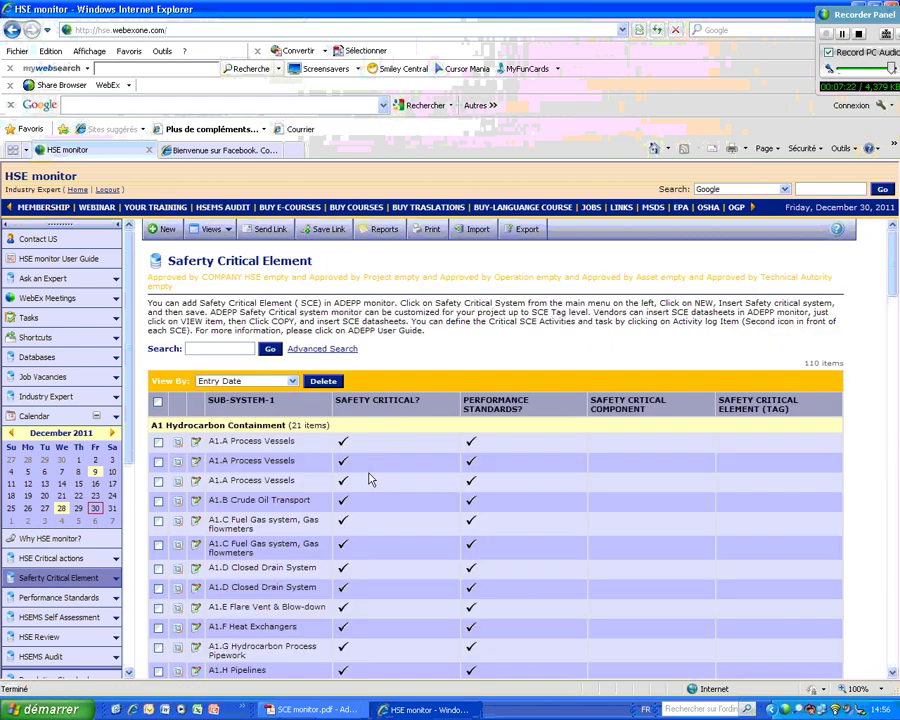
click(293, 382)
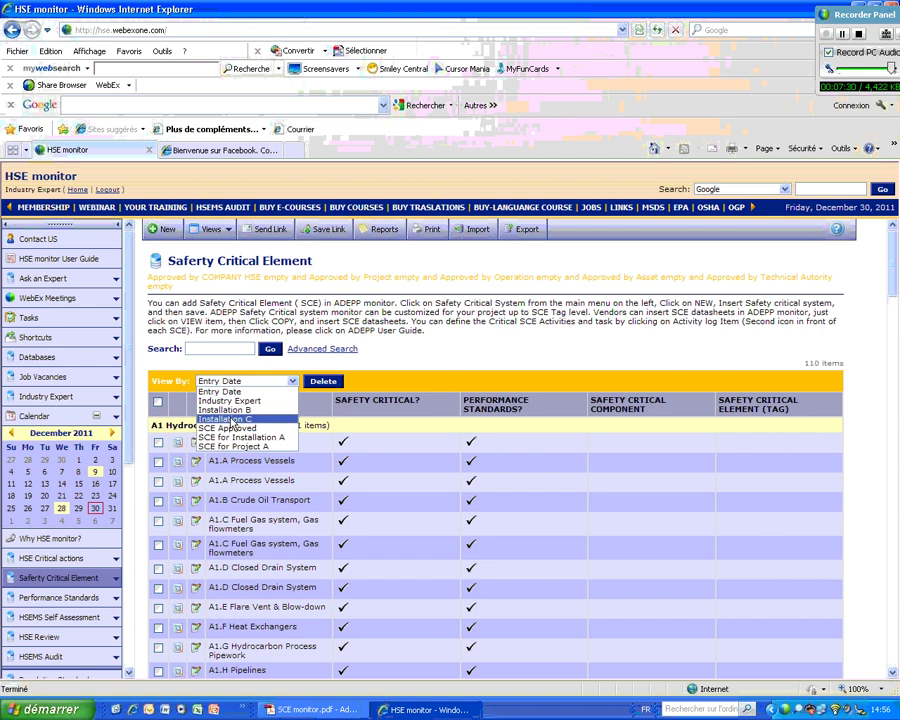
click(231, 420)
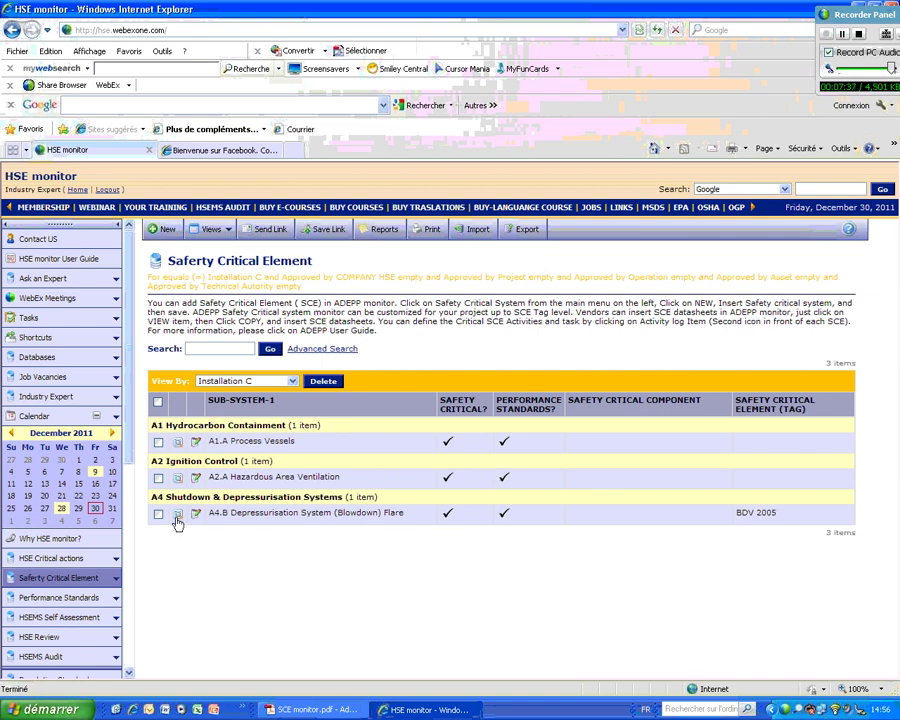
click(177, 520)
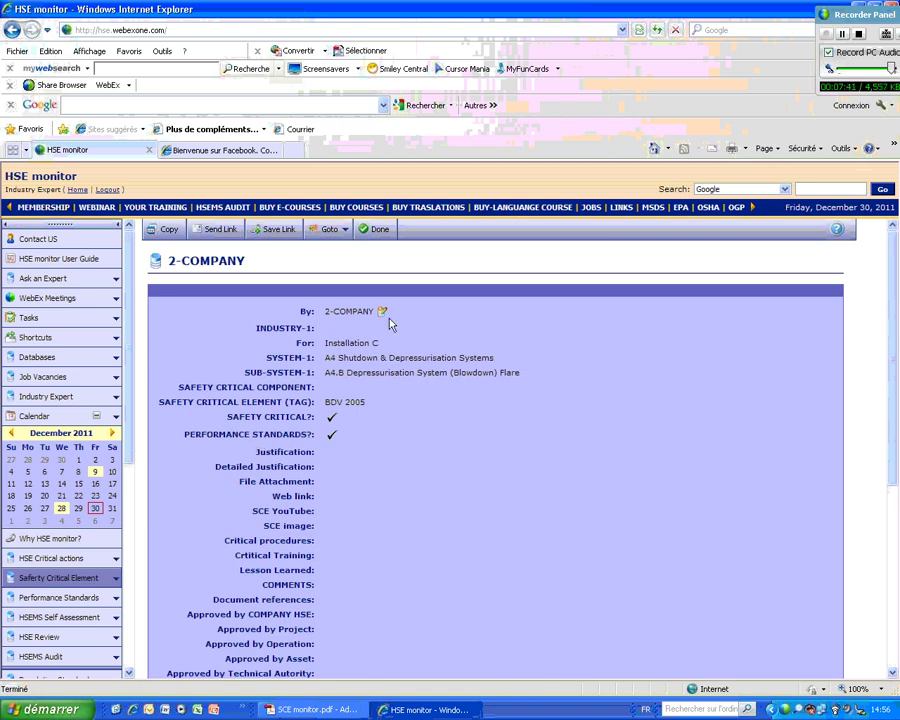
- Close and reopen the A4.B Depressurisation record, then copy it into a new item
click(582, 16)
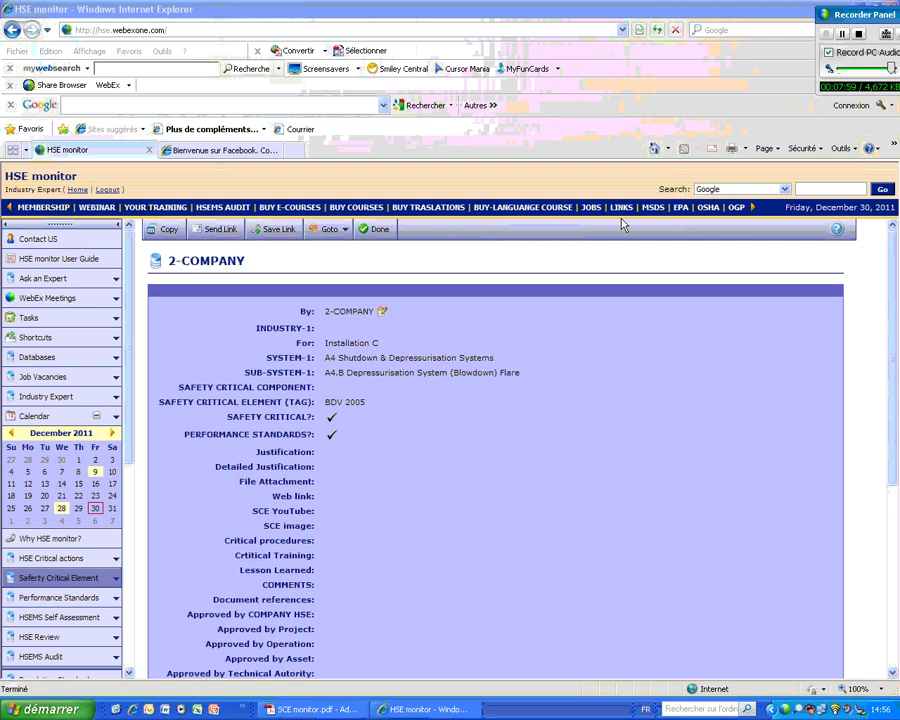
click(377, 232)
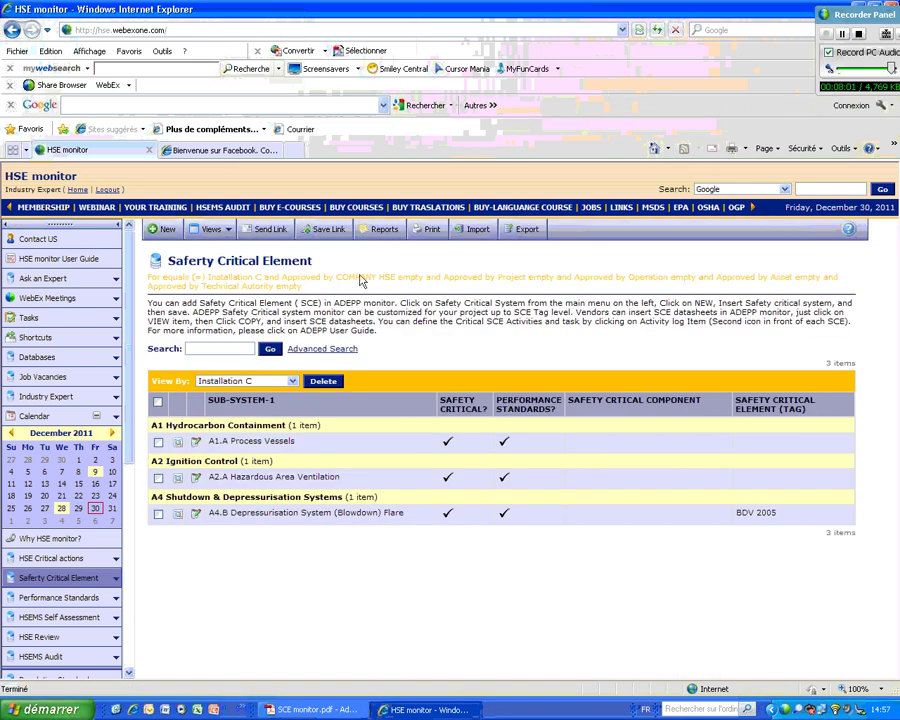
click(177, 514)
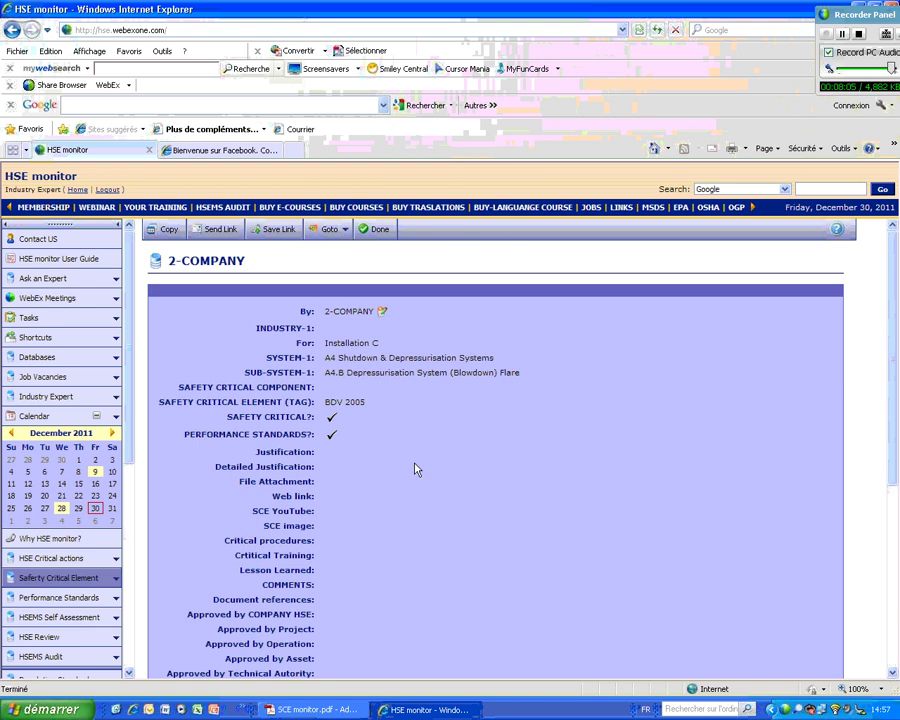
click(162, 230)
- Set By to 5-THIRD PARTY VERFICATION BODY, tick Approved by Technical Autority, and save
click(488, 327)
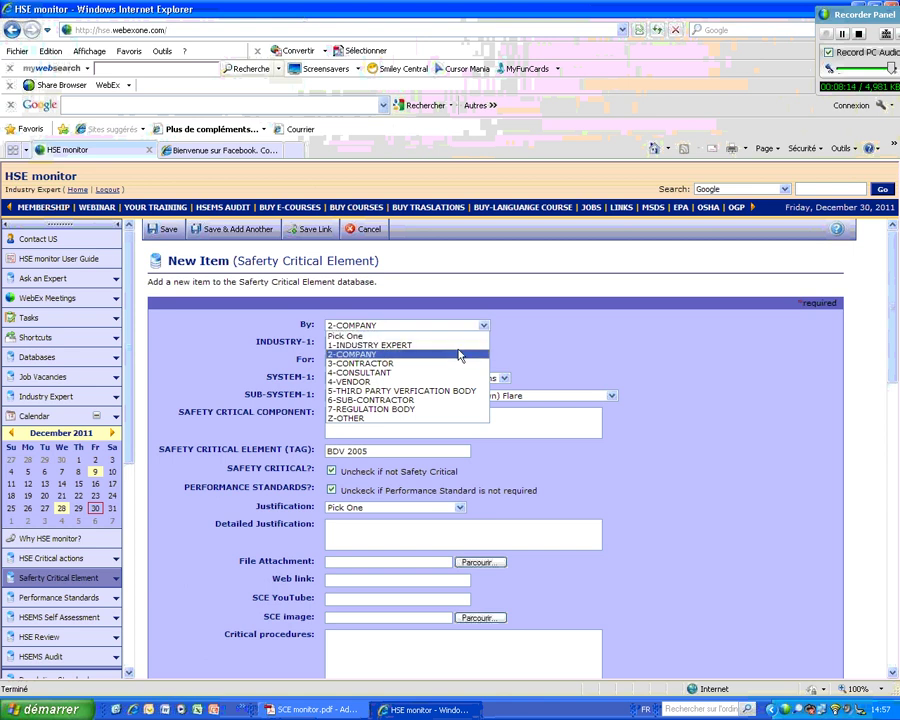
click(400, 391)
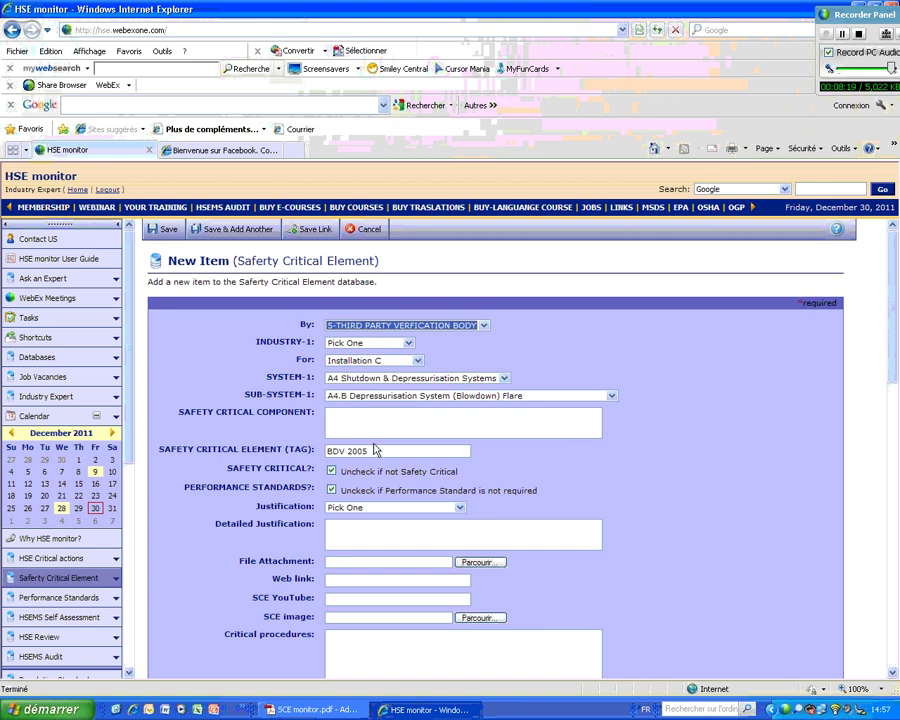
scroll(655, 517, down, 3)
scroll(652, 517, down, 5)
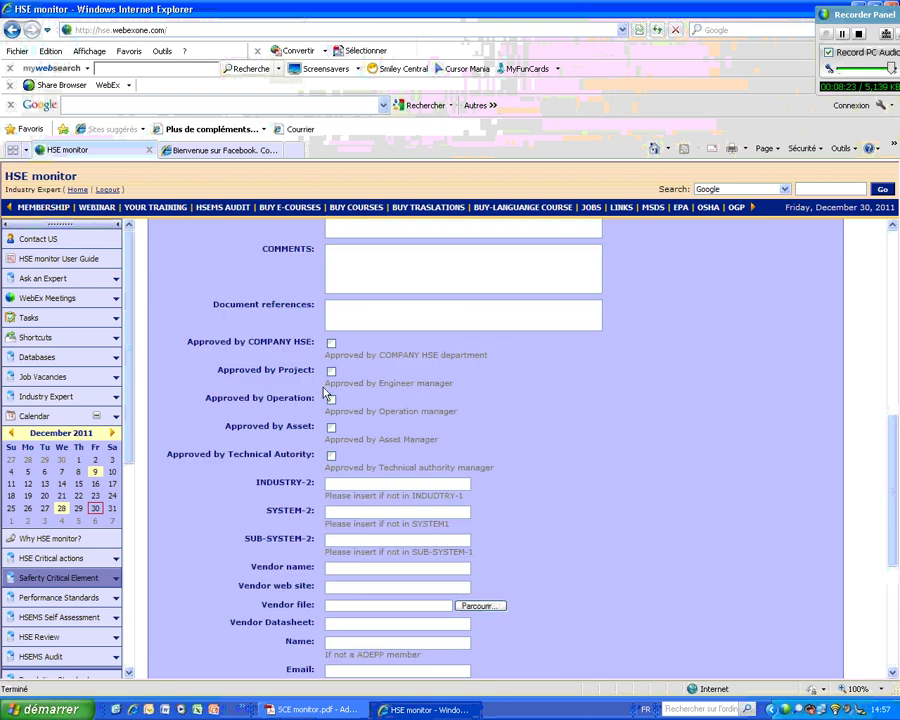
click(331, 457)
scroll(500, 425, up, 5)
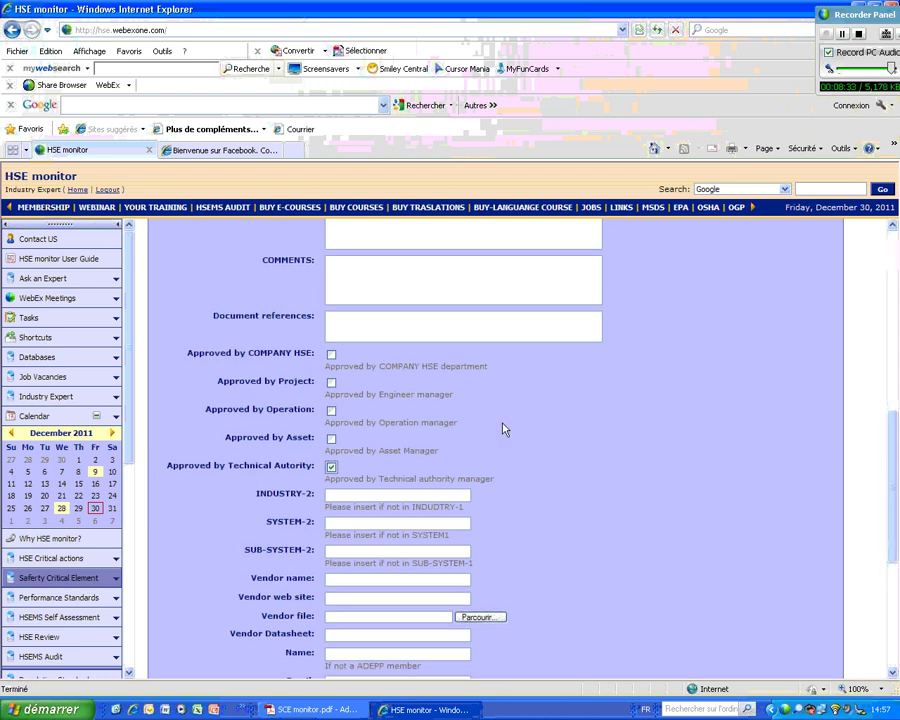
scroll(493, 427, up, 3)
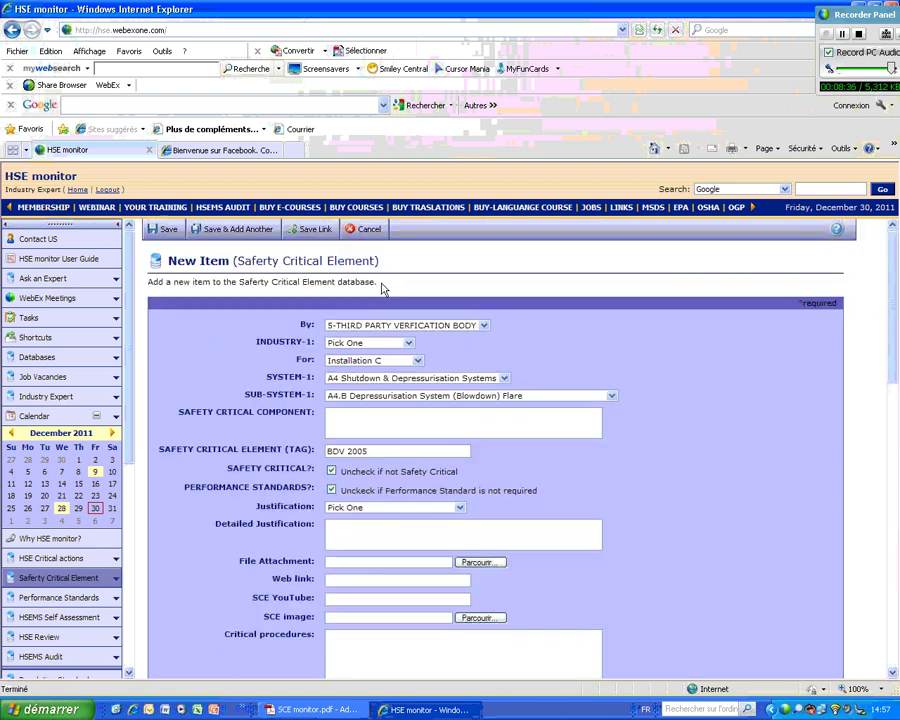
click(167, 232)
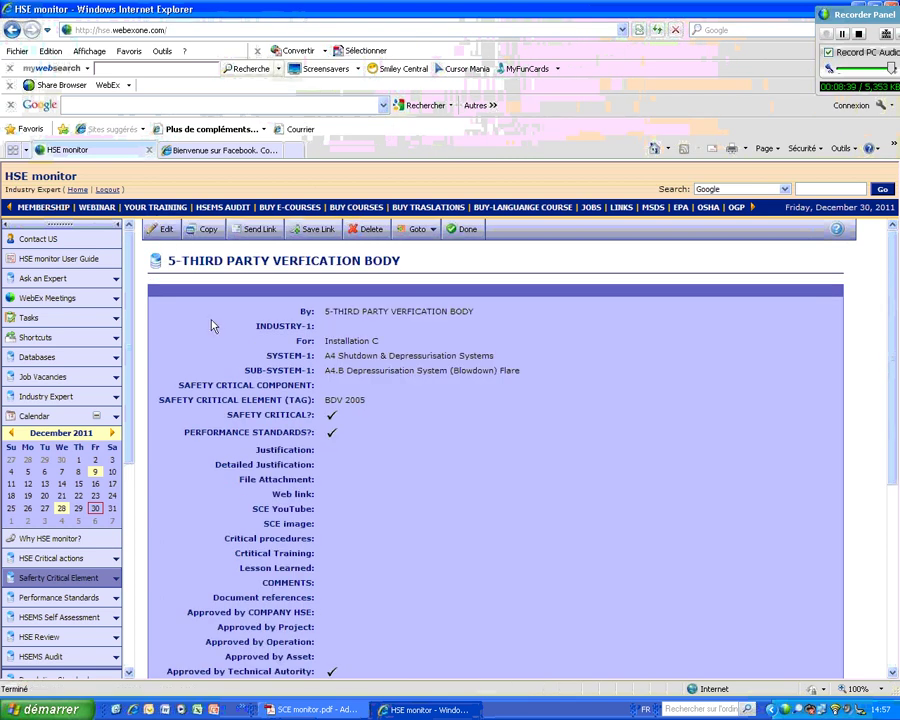
- From the element list, open the A4.B activity log, browse the Activity types, and switch to its Tasks
click(462, 231)
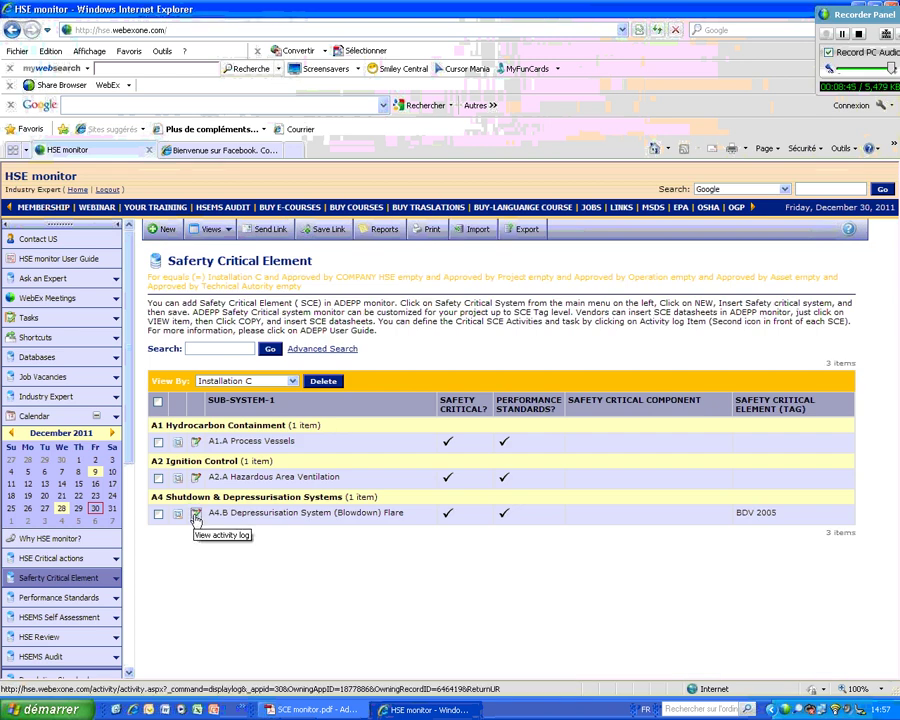
click(196, 516)
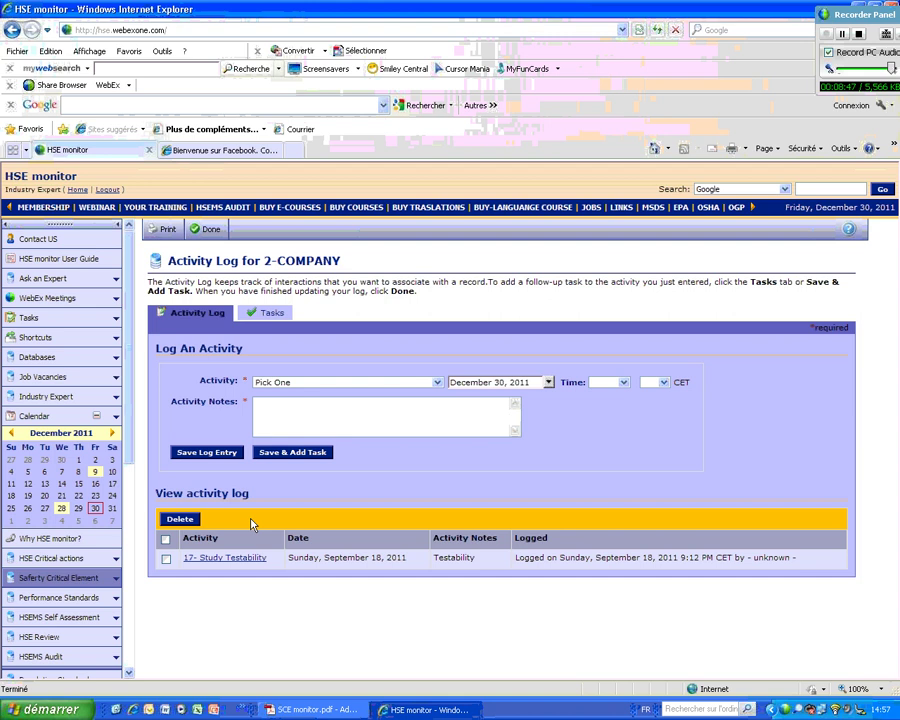
click(437, 382)
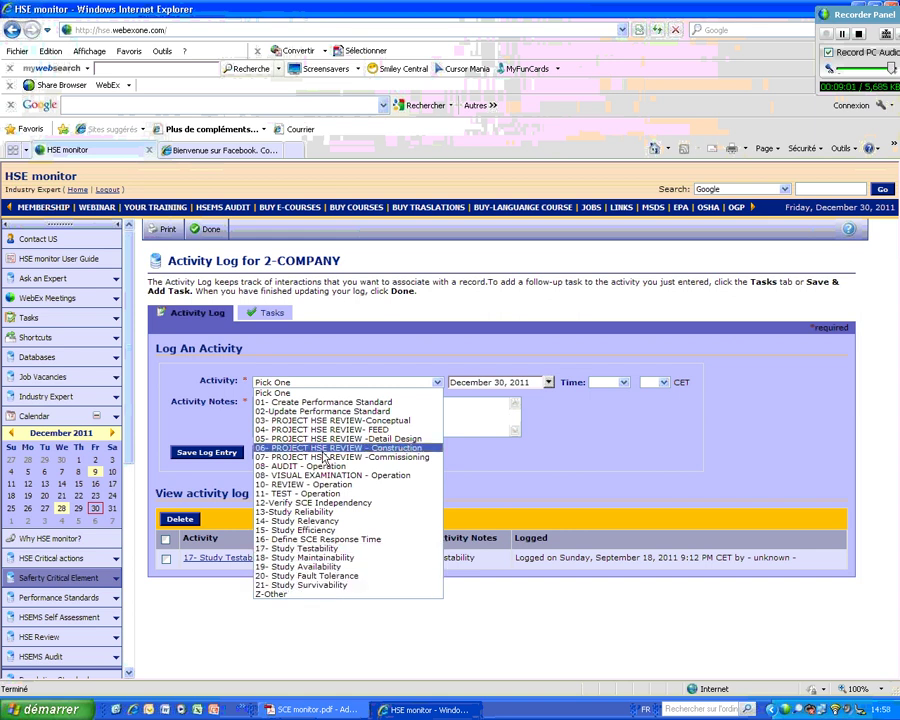
click(547, 392)
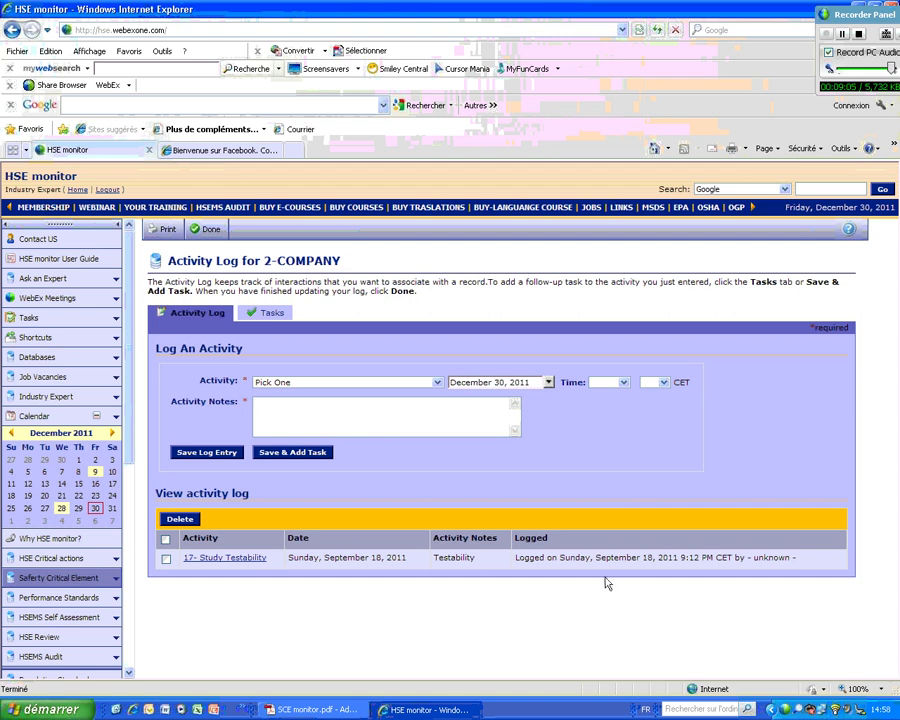
click(330, 420)
click(272, 314)
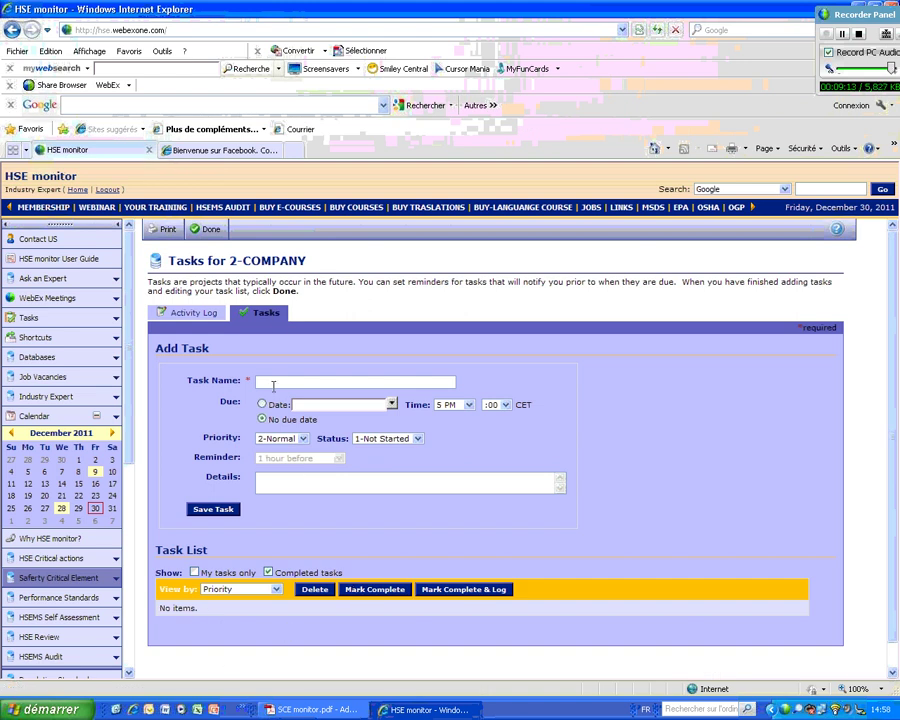
- Leave the 2-COMPANY tasks form and open the main Tasks list of seven tasks
click(273, 380)
click(208, 229)
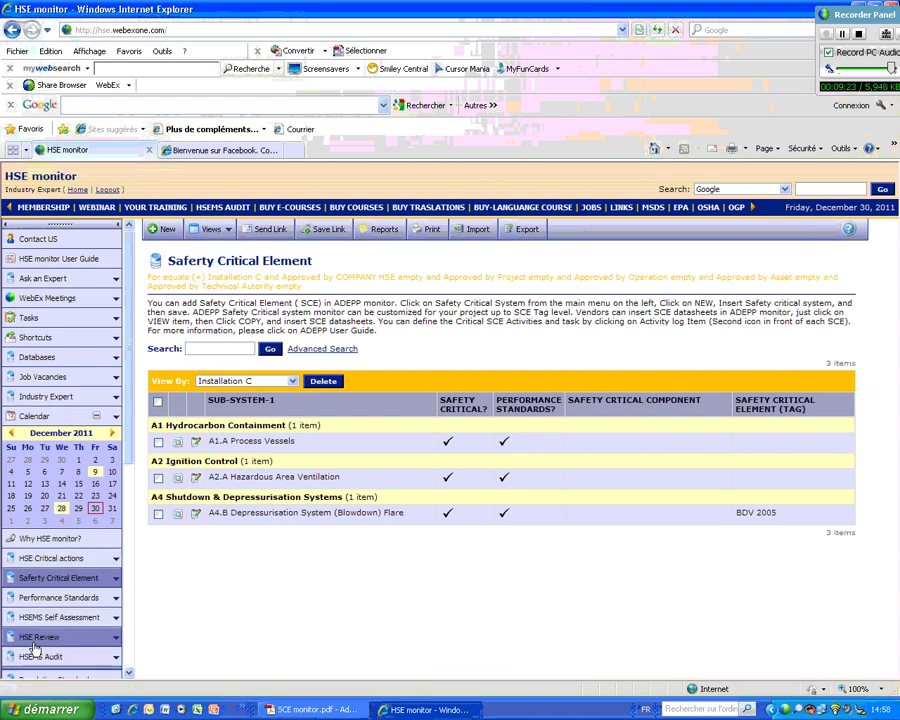
click(22, 319)
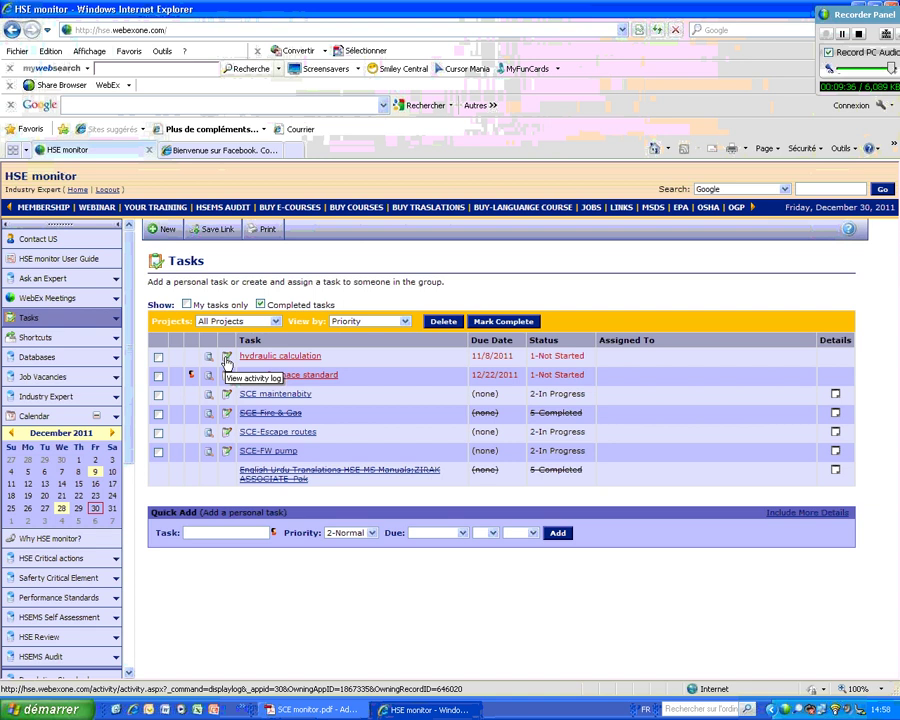
click(227, 360)
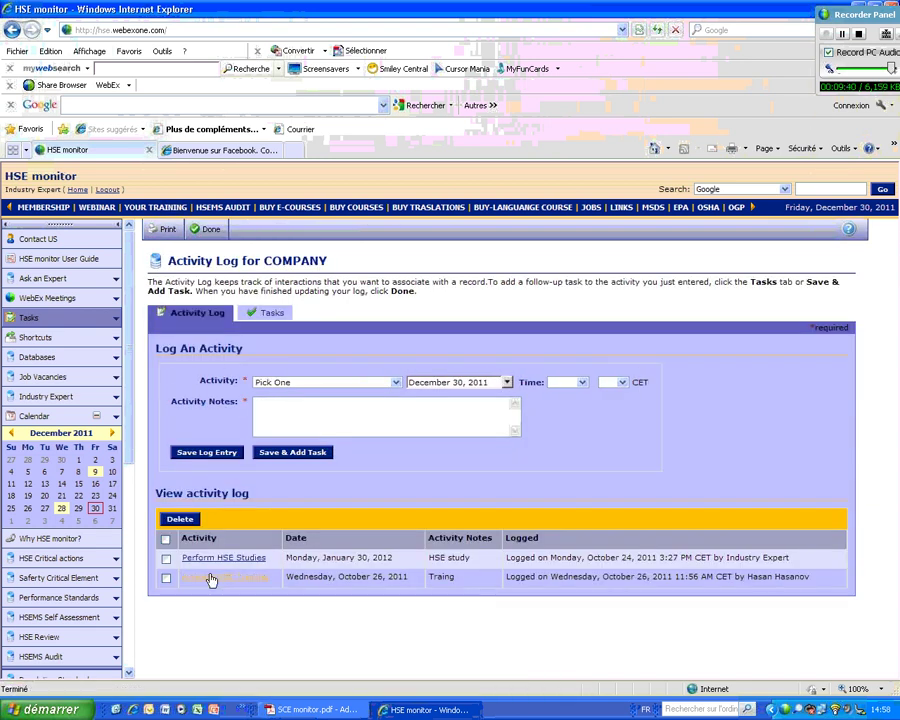
click(209, 559)
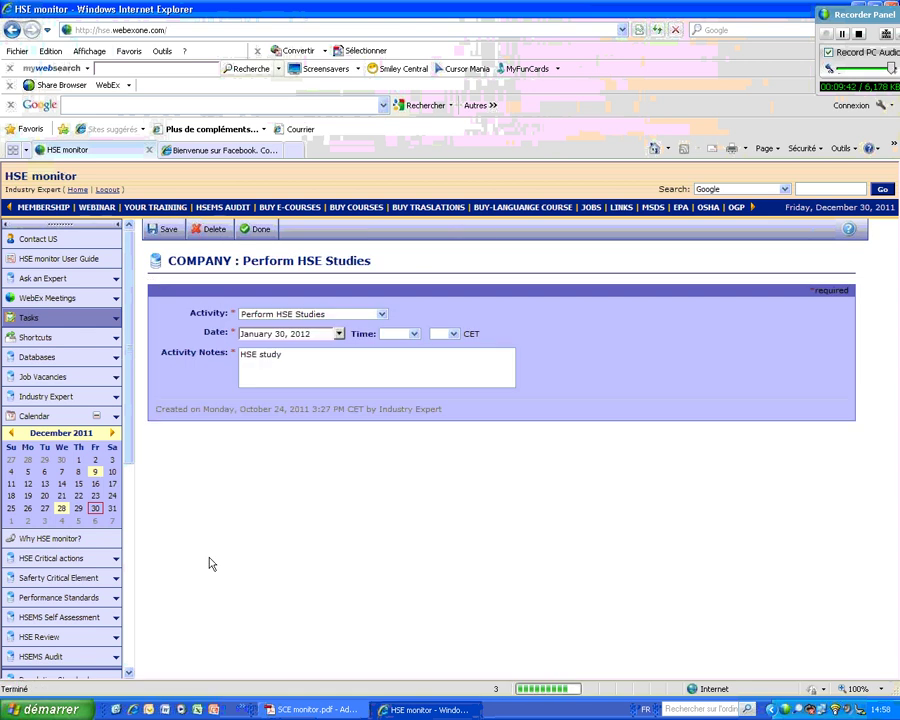
click(256, 232)
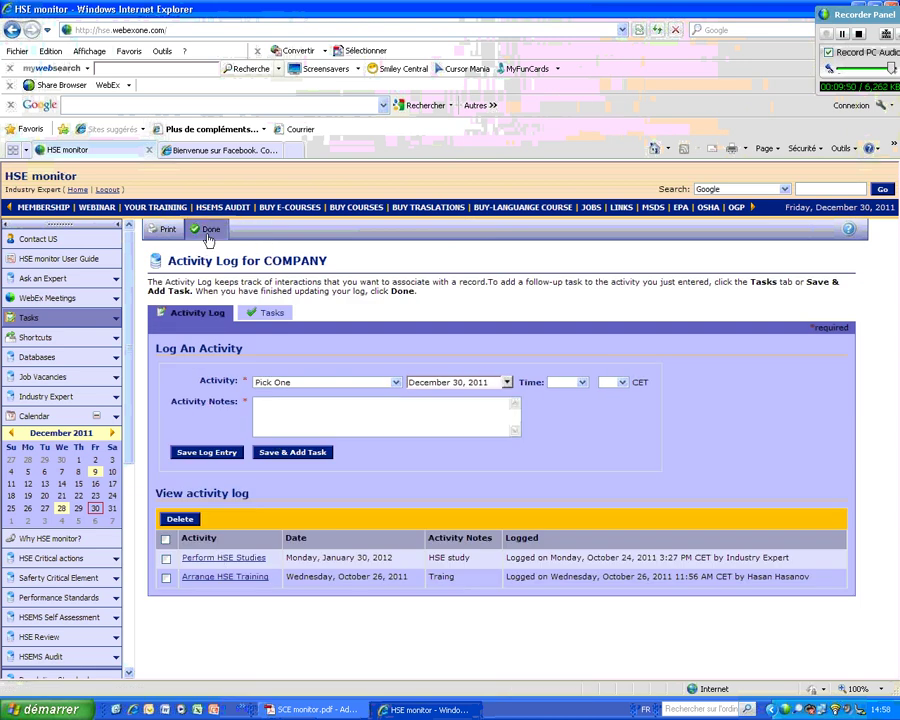
click(210, 230)
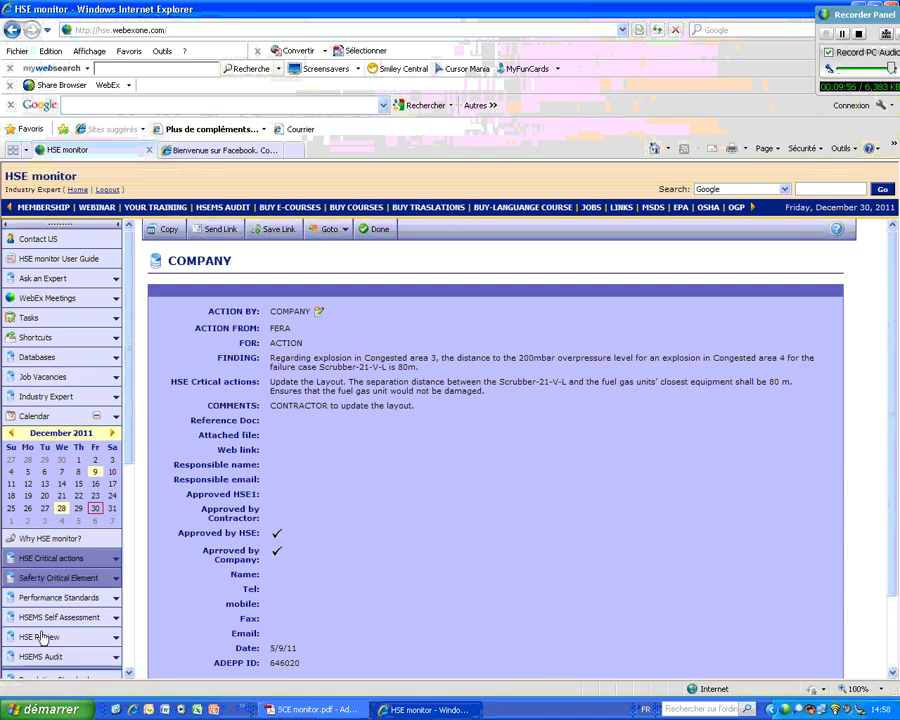
click(47, 578)
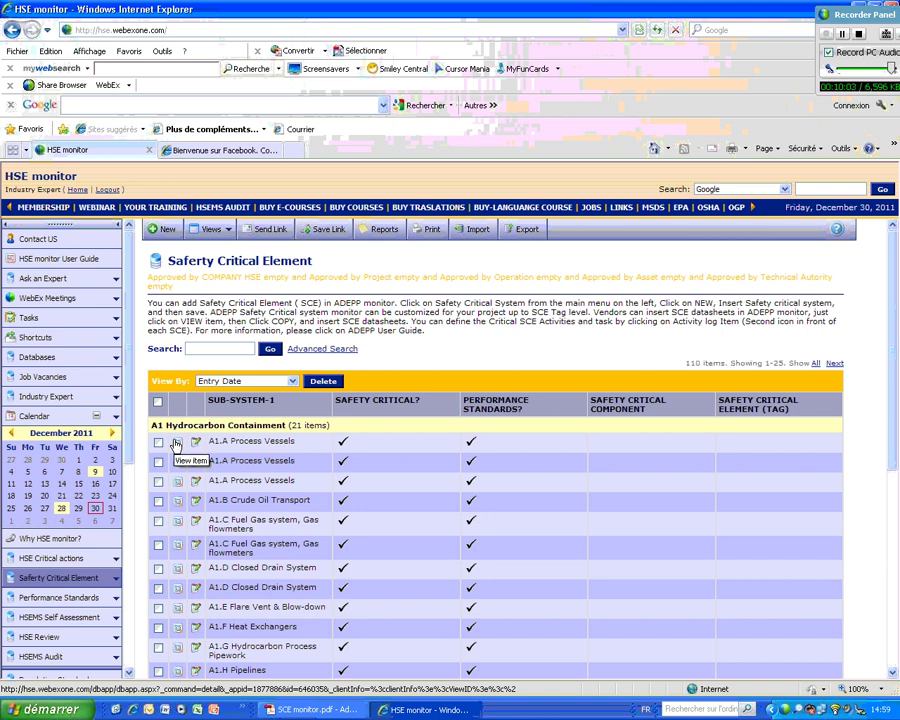
click(176, 443)
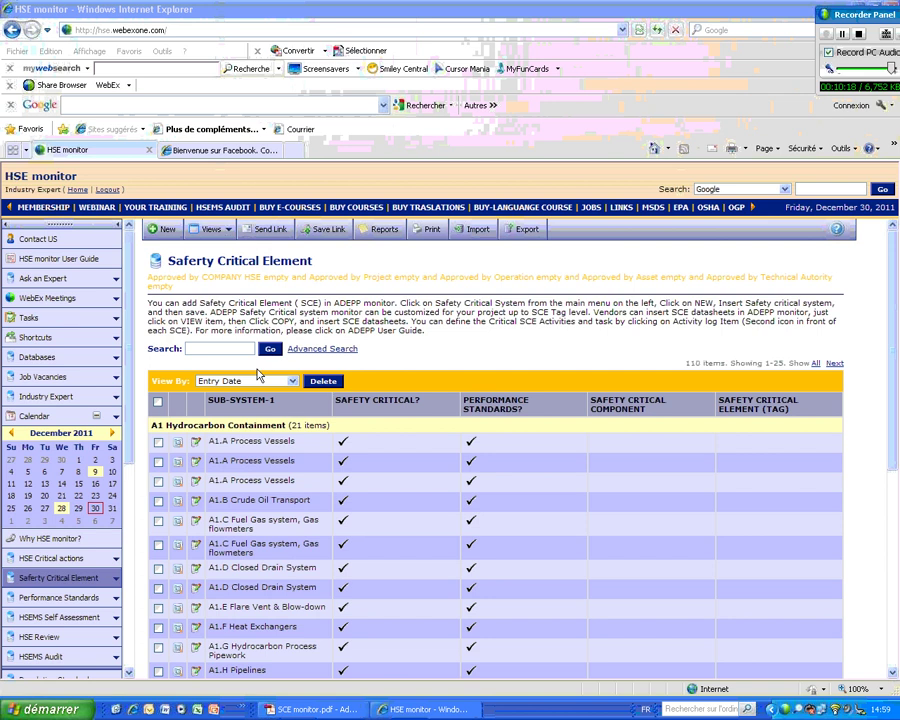
click(260, 231)
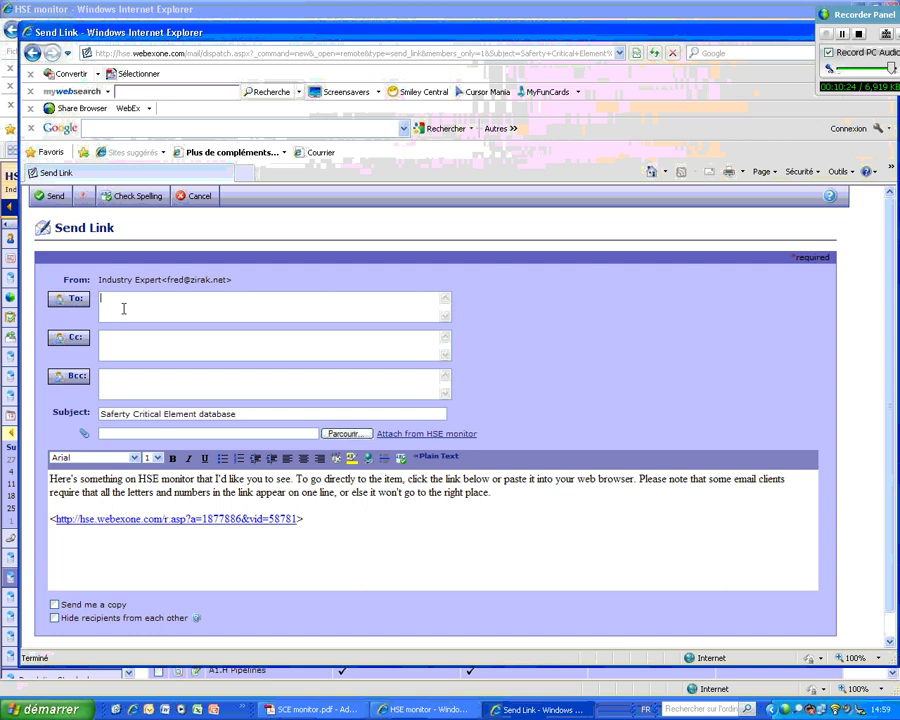
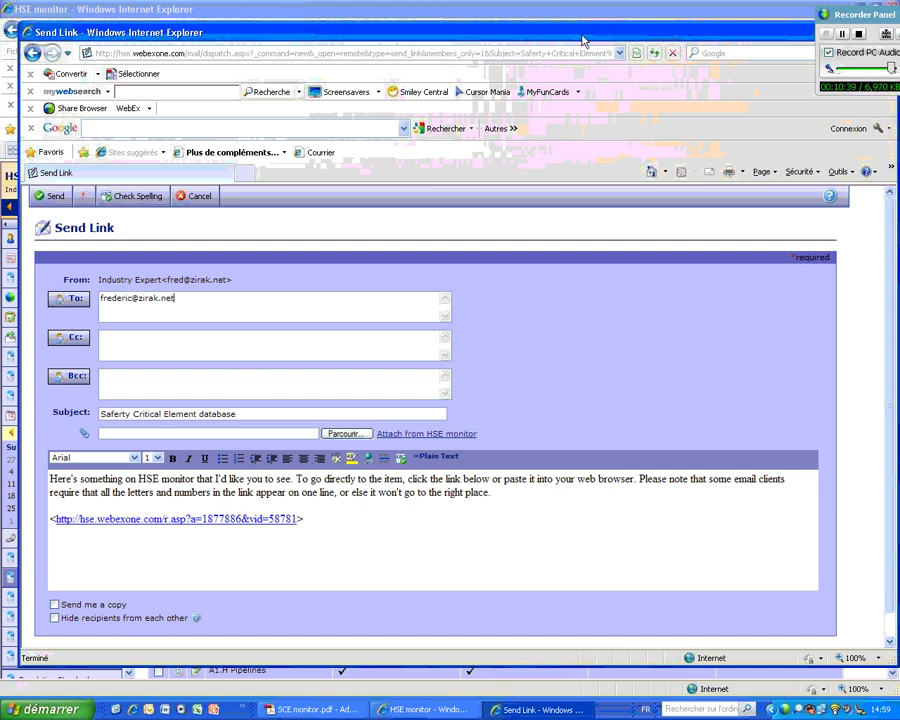
key(ctrl+shift+d)
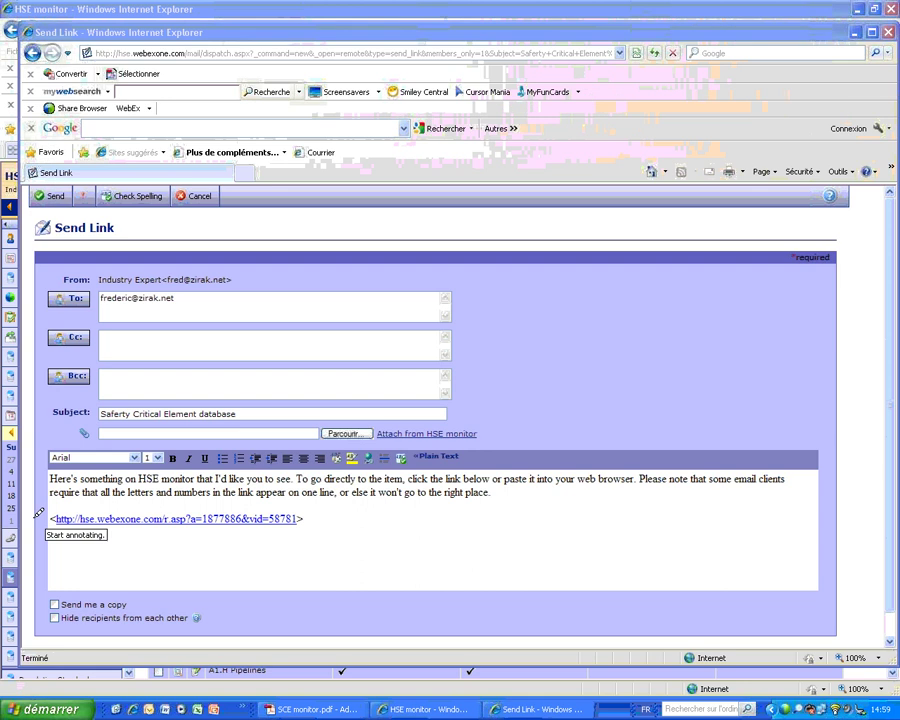
mouse_move(28, 514)
mouse_down()
mouse_move(301, 493)
mouse_move(160, 550)
mouse_move(60, 540)
mouse_move(45, 510)
mouse_up()
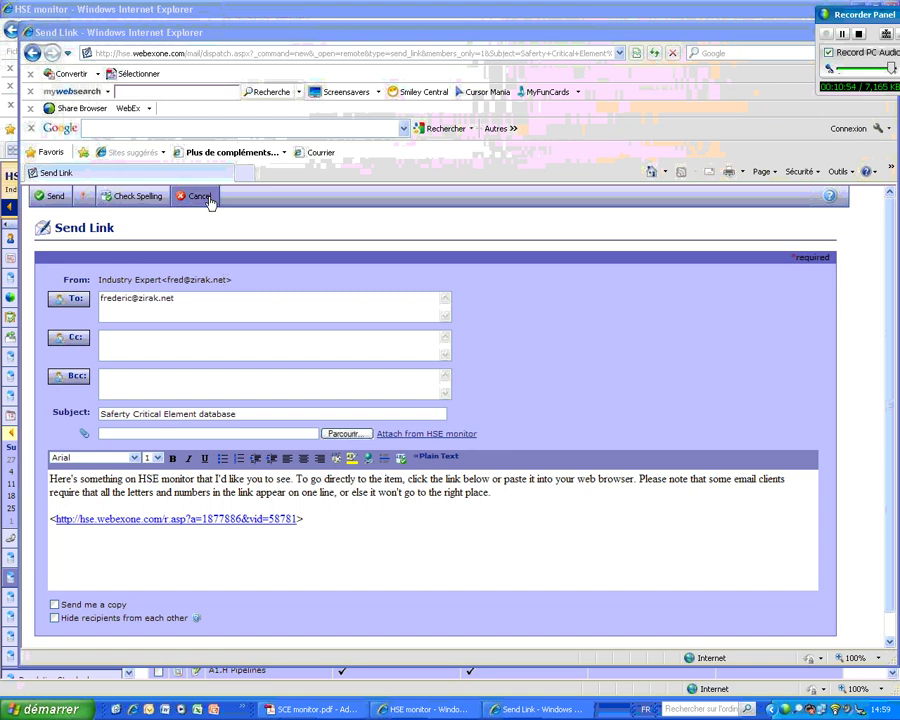
click(198, 196)
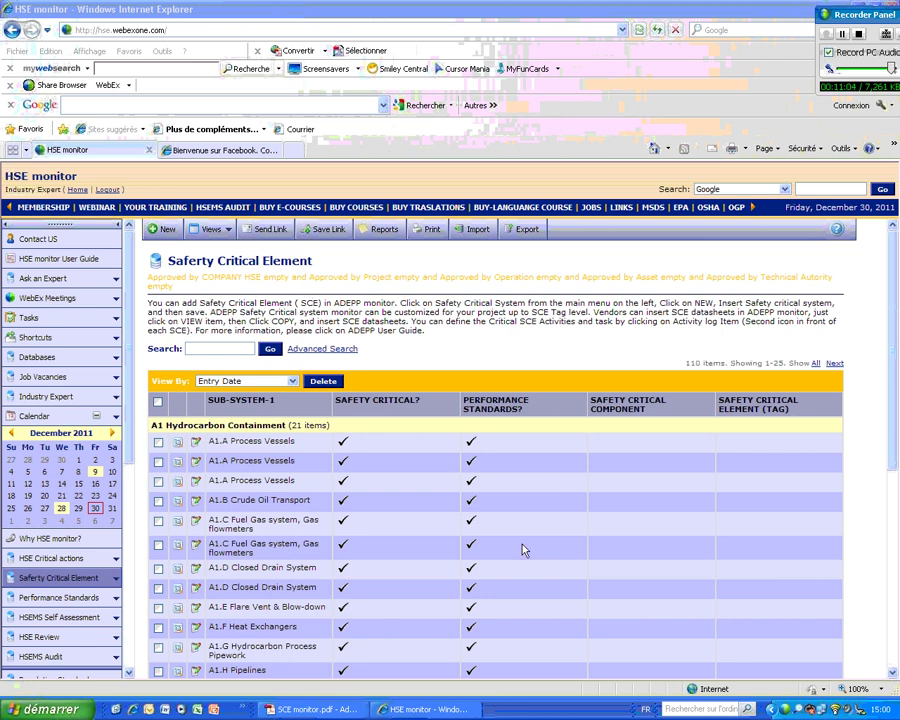
- Open the printable 'Safety Critical Element: by Entry Date' report and scroll through it
click(427, 231)
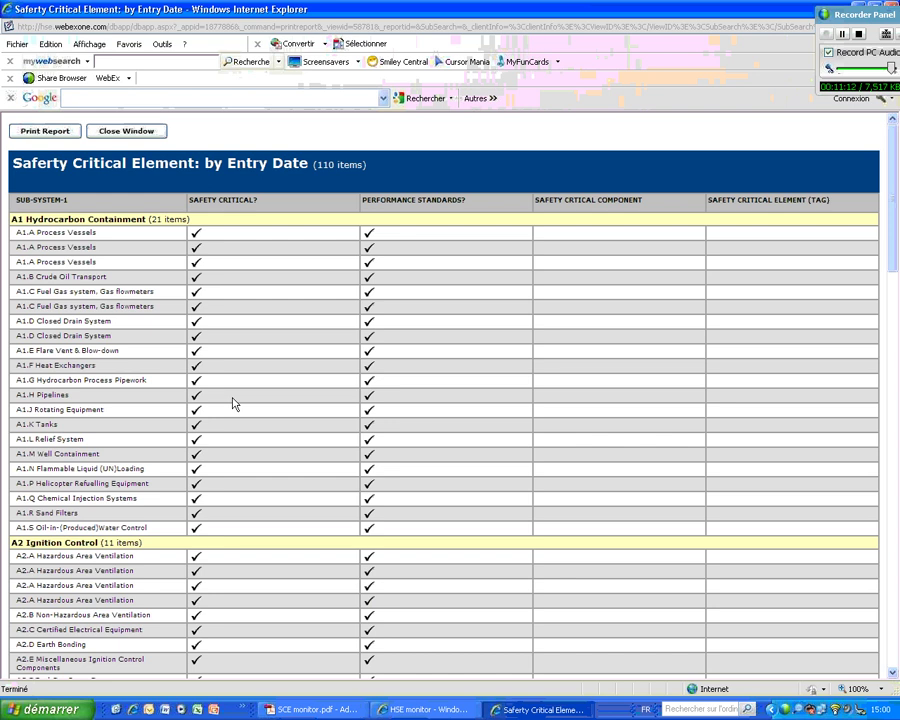
scroll(233, 403, down, 3)
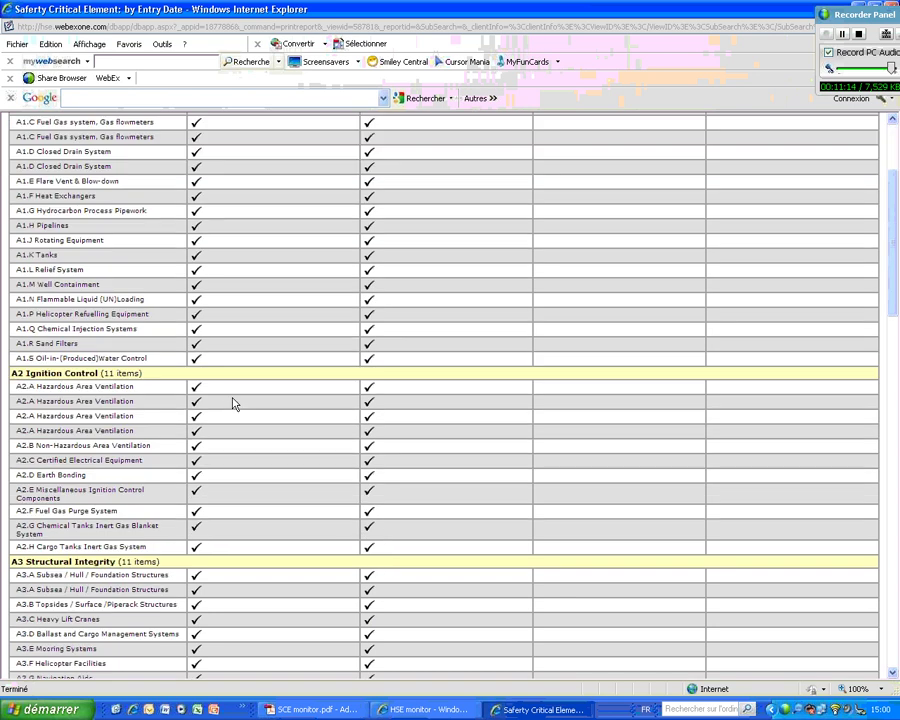
scroll(233, 403, up, 3)
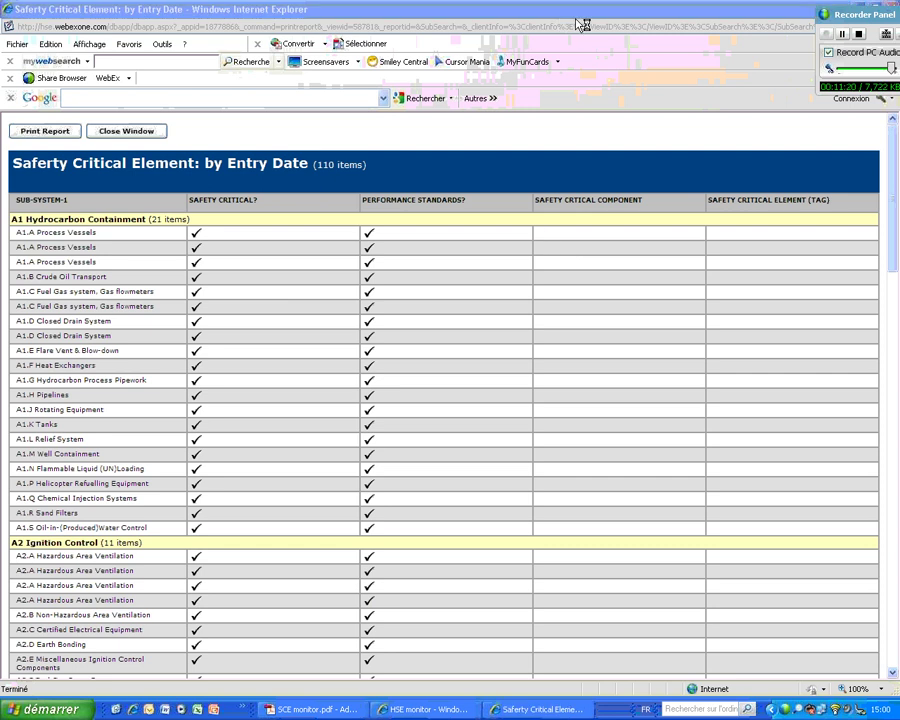
- Underline the Safety Critical Component and Tag columns on the report, then clear the annotation
click(533, 224)
drag(570, 224, 870, 226)
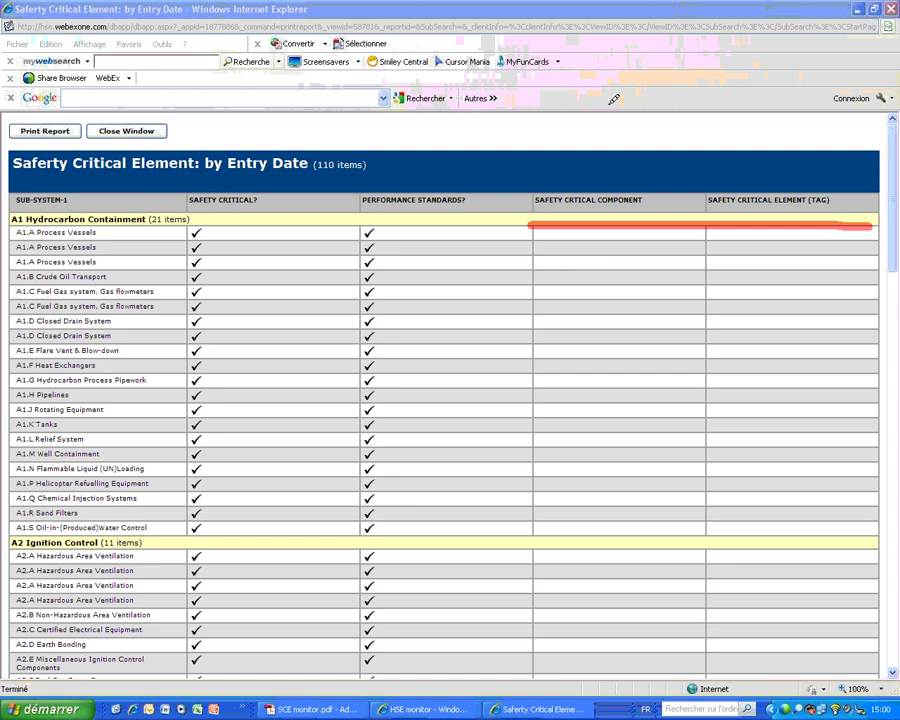
click(886, 27)
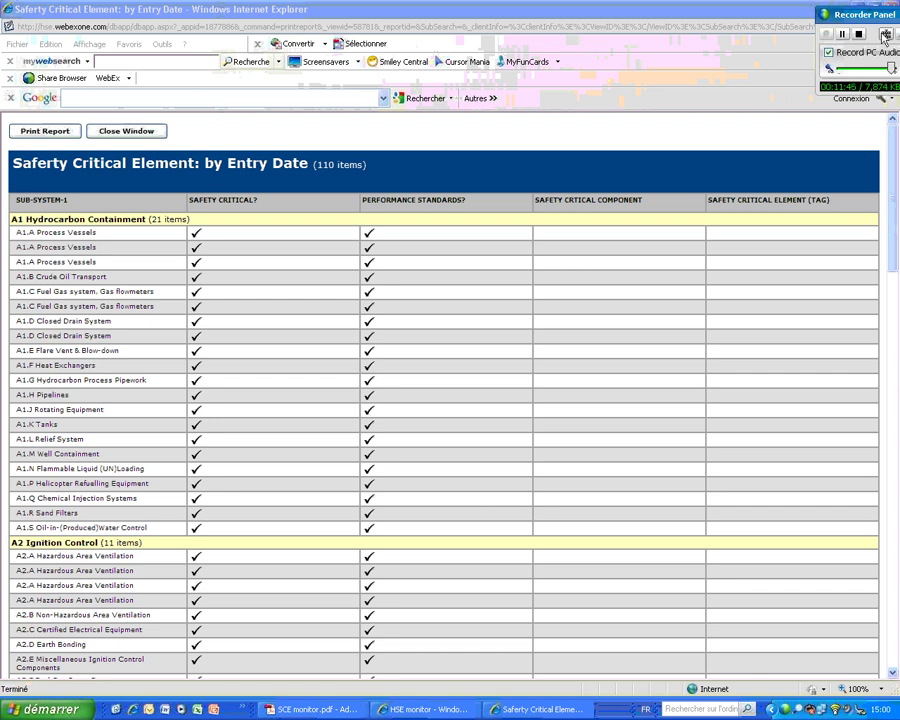
drag(865, 17, 818, 18)
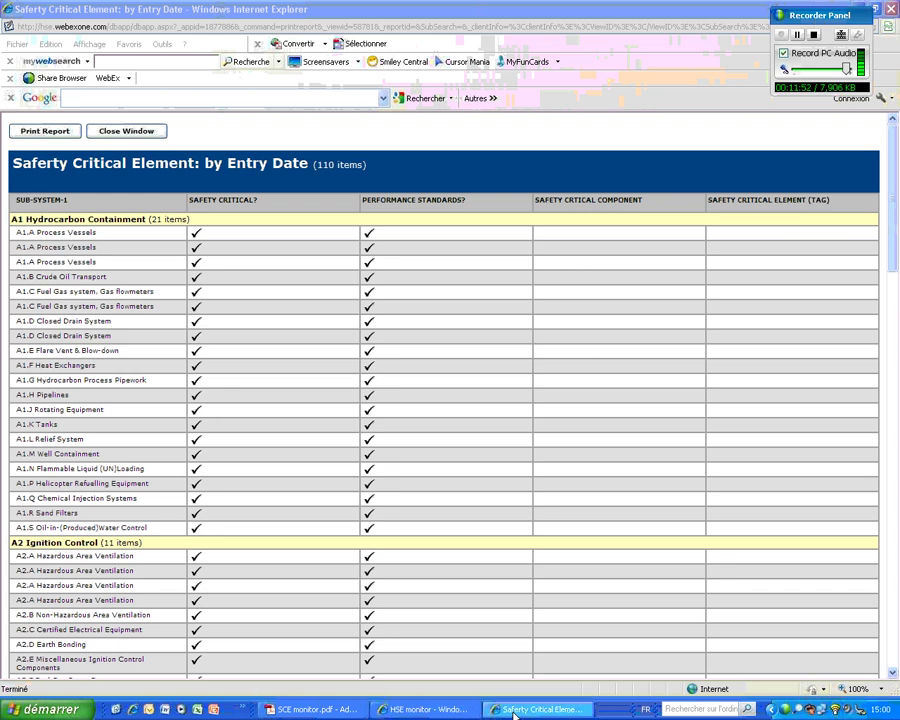
- Back in the main window, open Public Documents' SAFETY CRITICAL ELEMENT folder
click(425, 709)
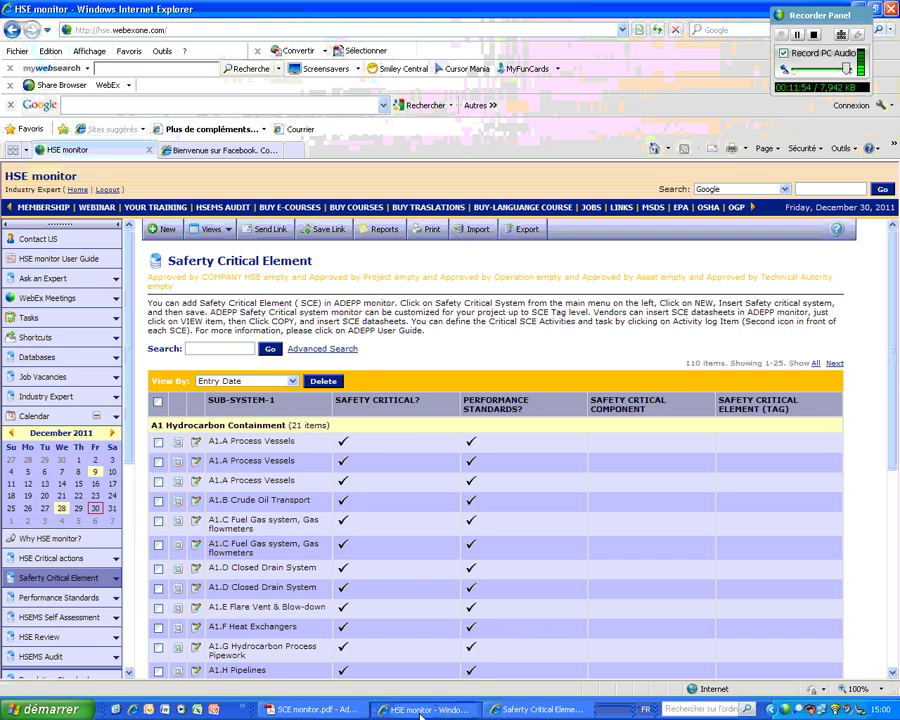
click(57, 260)
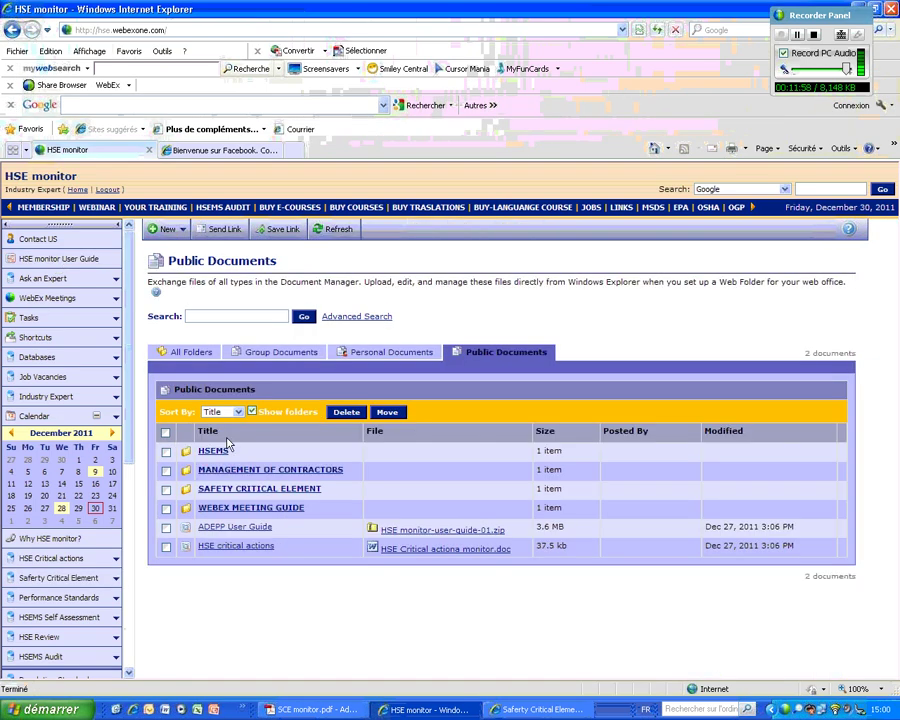
click(262, 489)
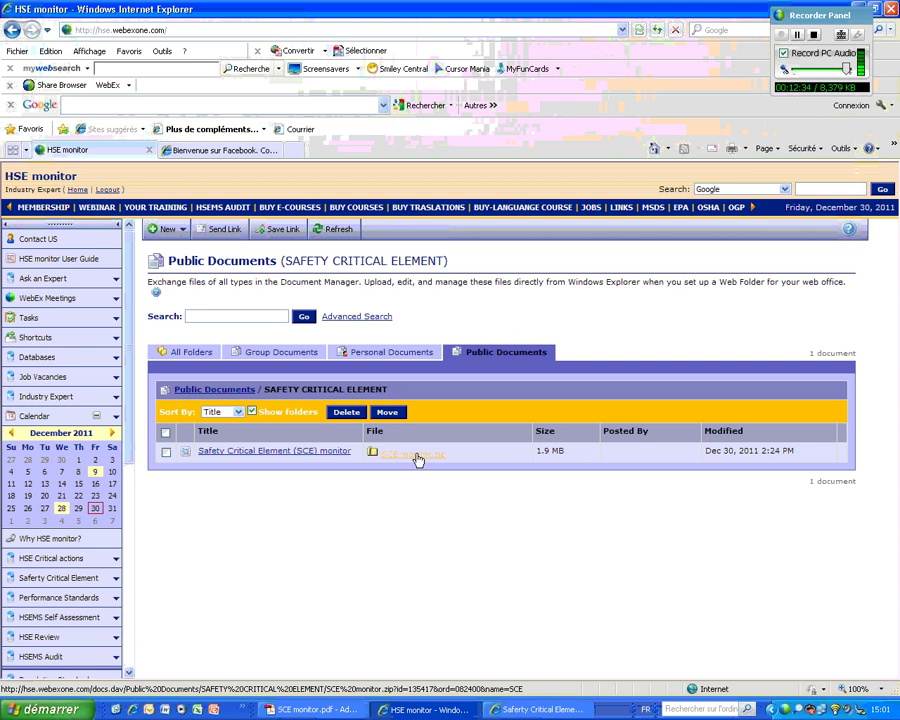
- Look at the WebEx instant meeting setup, including its password field, then abandon it
click(62, 309)
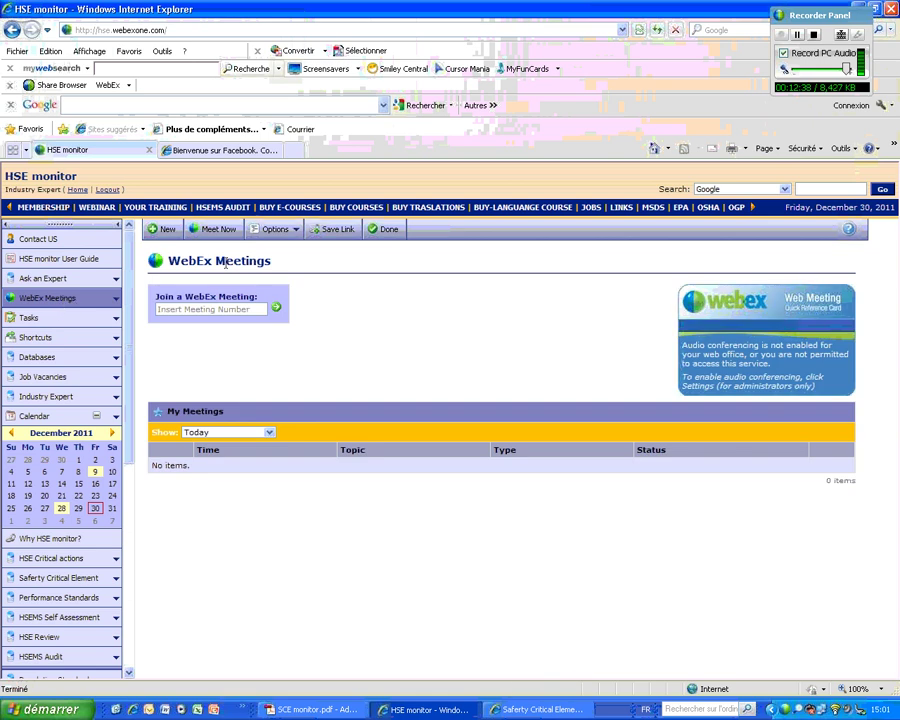
click(220, 232)
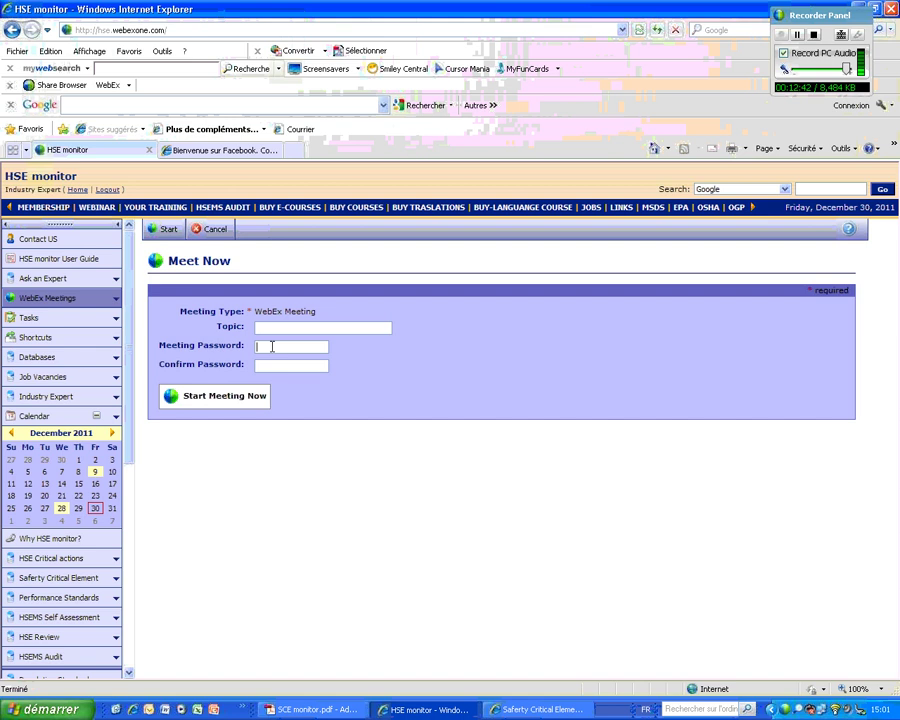
click(272, 346)
click(210, 229)
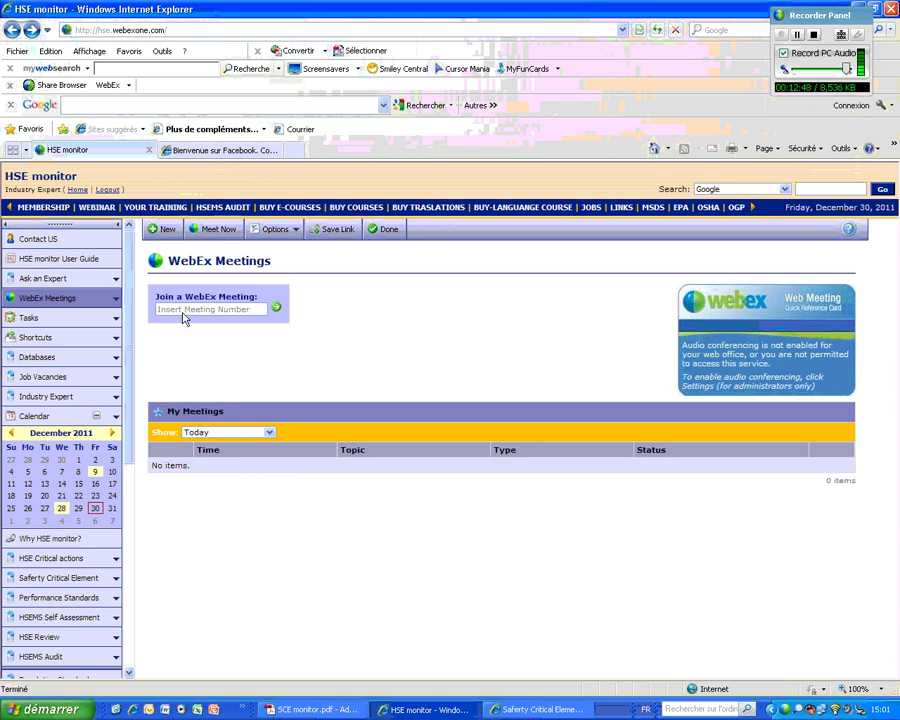
- Browse a new Ask an Expert question's From and System lists, then log out to Member Login
click(44, 285)
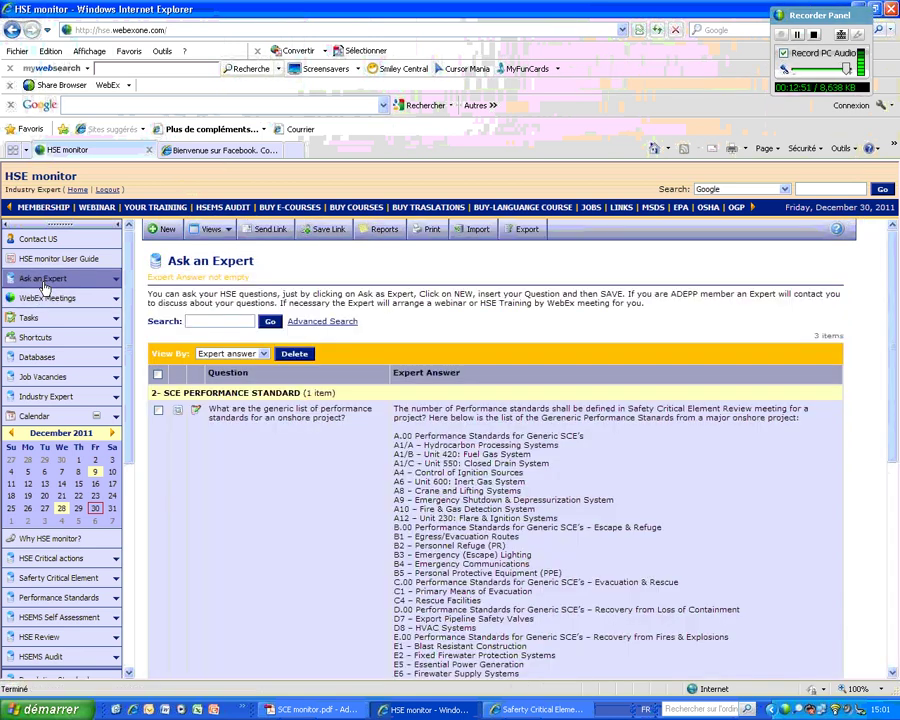
click(161, 229)
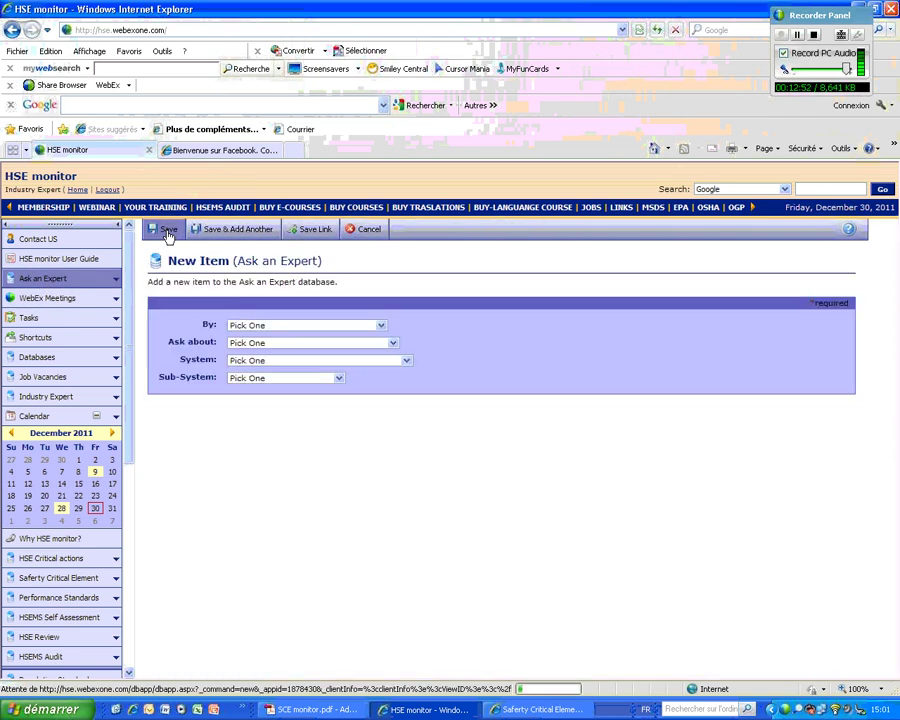
click(409, 326)
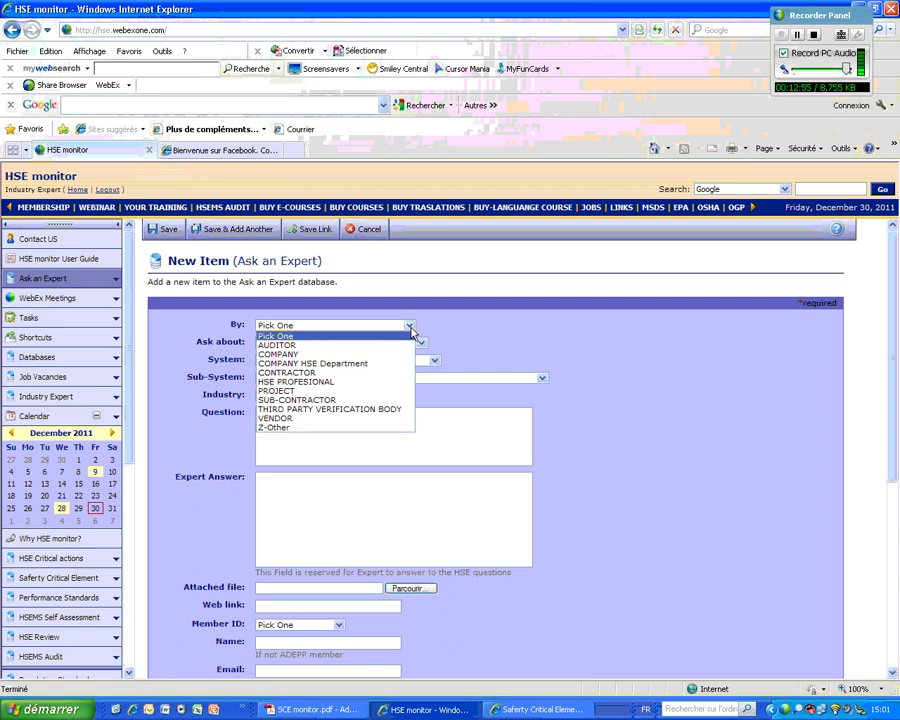
click(411, 328)
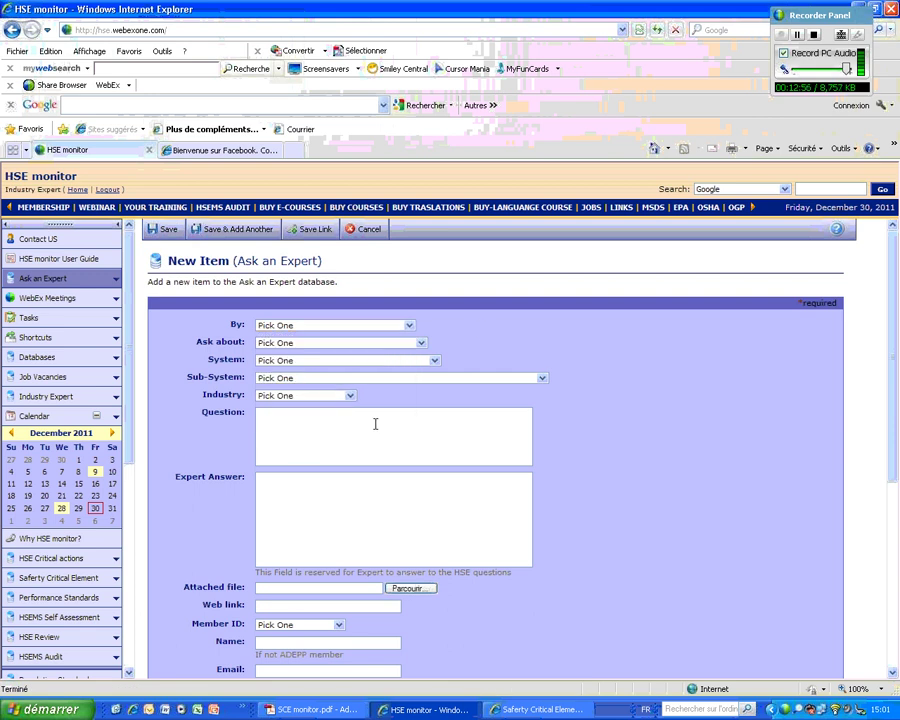
click(434, 360)
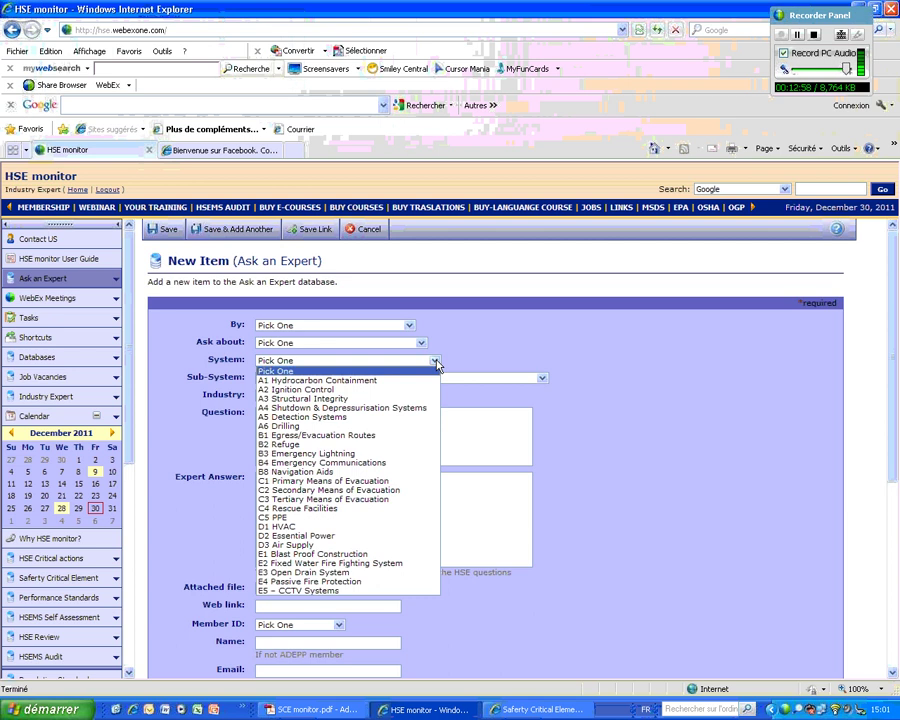
click(519, 357)
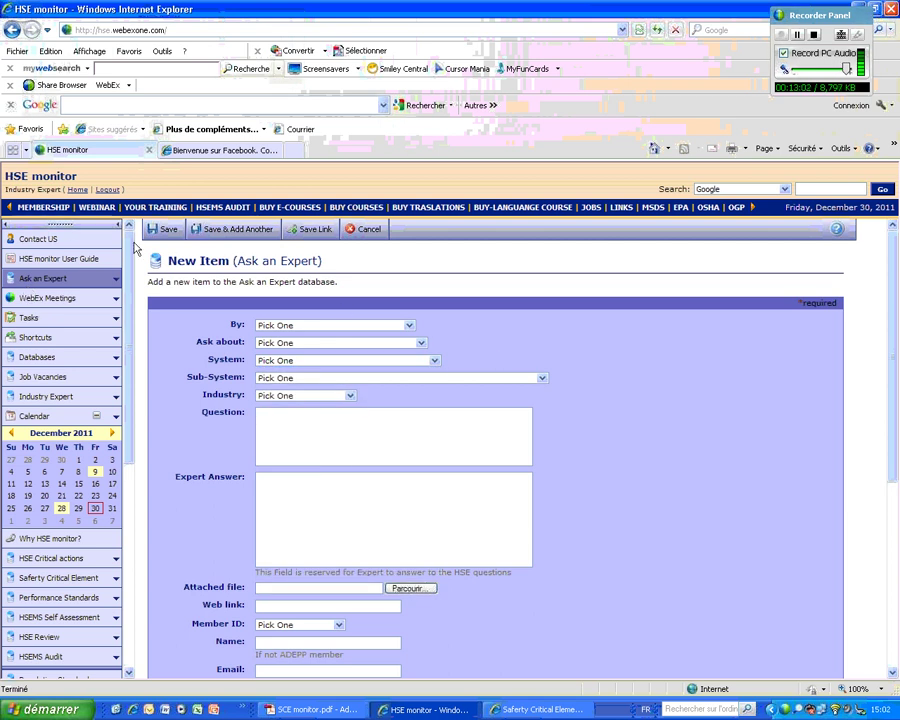
click(108, 190)
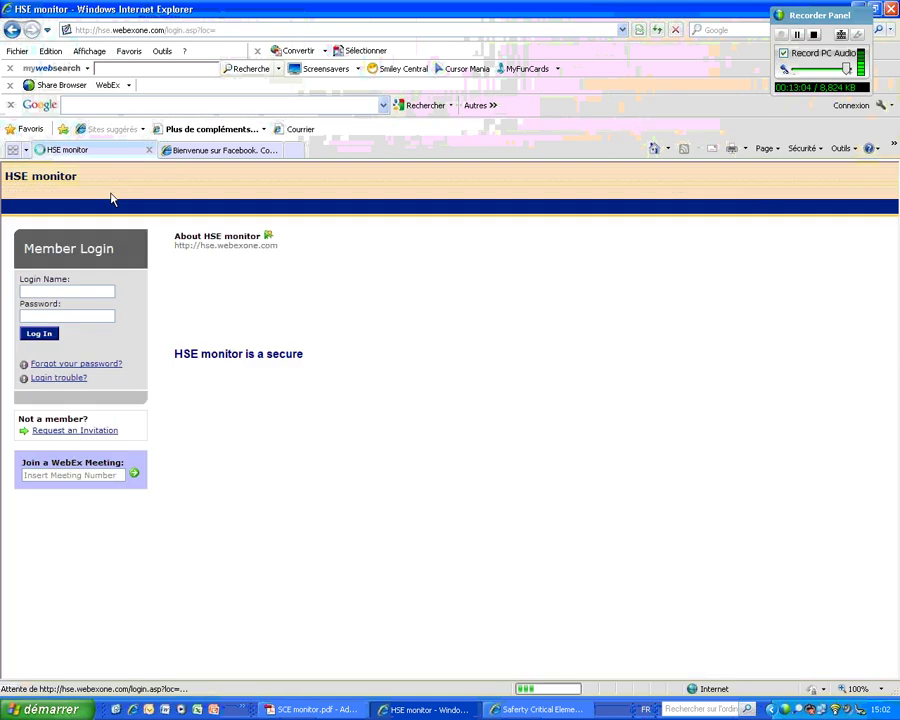
click(76, 432)
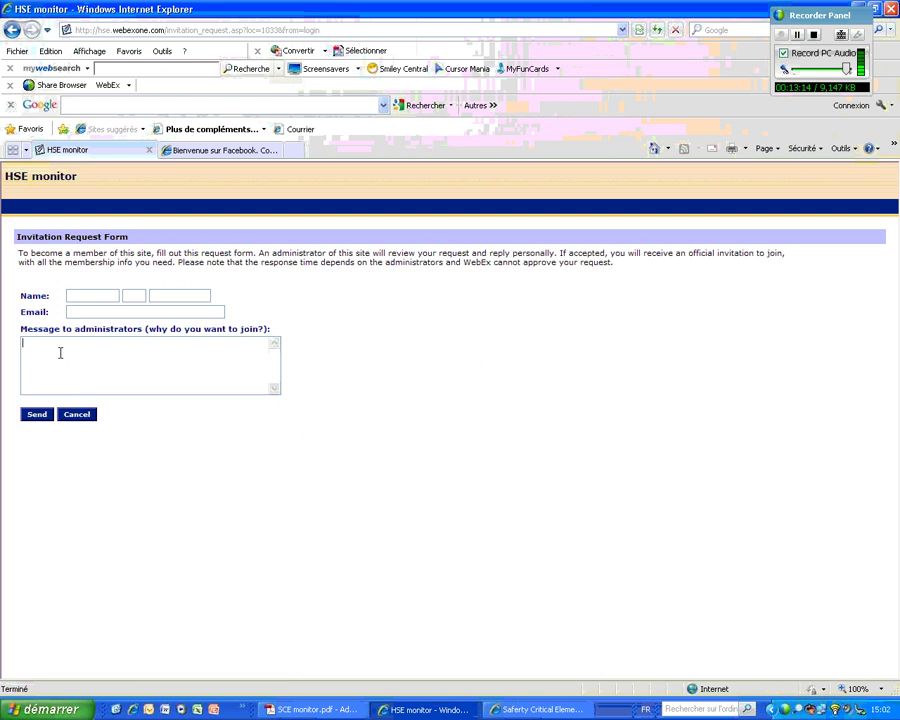
click(84, 416)
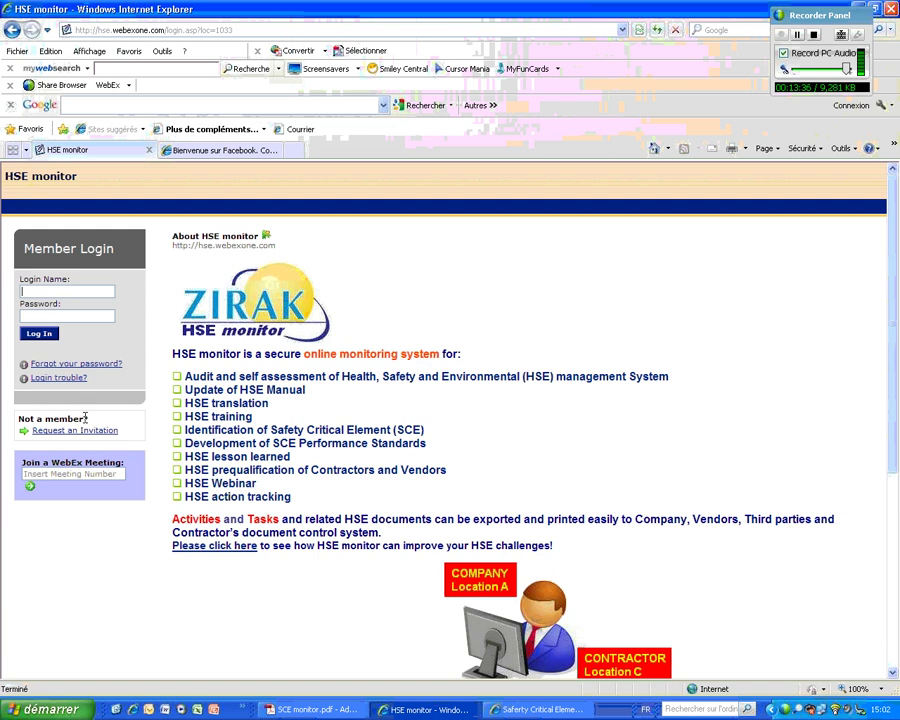
click(822, 38)
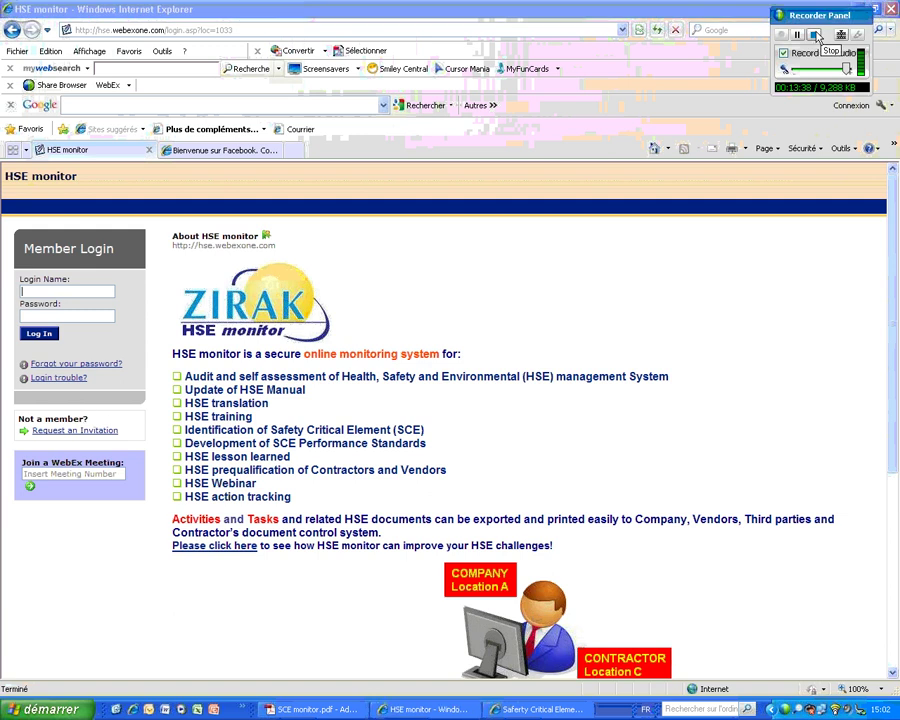